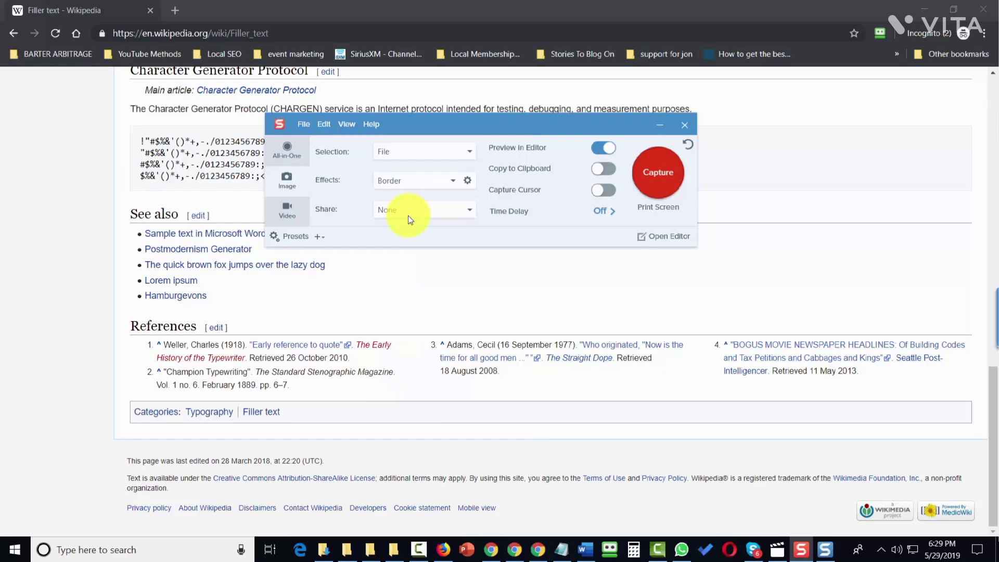
Add a second effect below the Border effect and set it to Filters.
{"action": "left_click", "coordinate": [454, 180]}
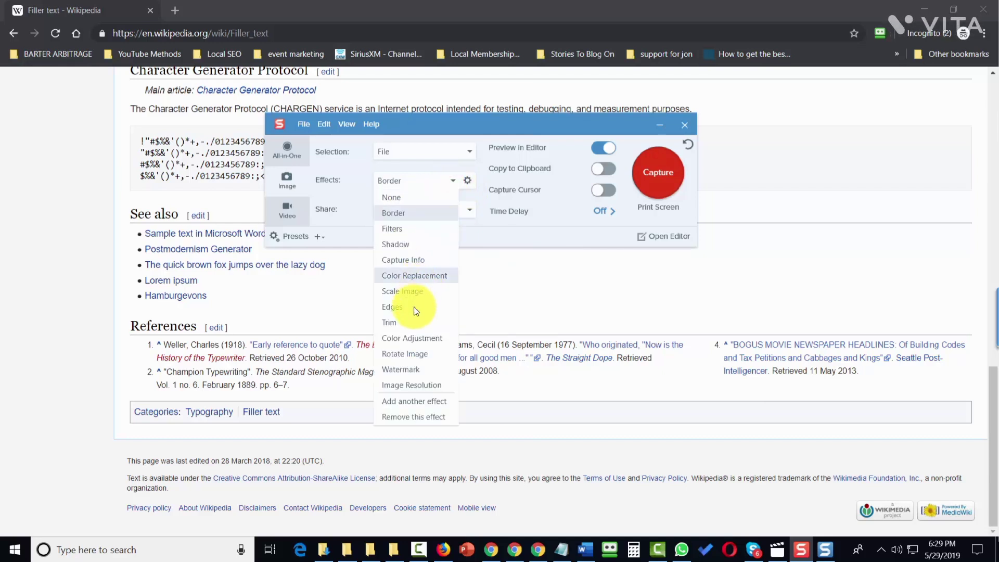
{"action": "left_click", "coordinate": [420, 403]}
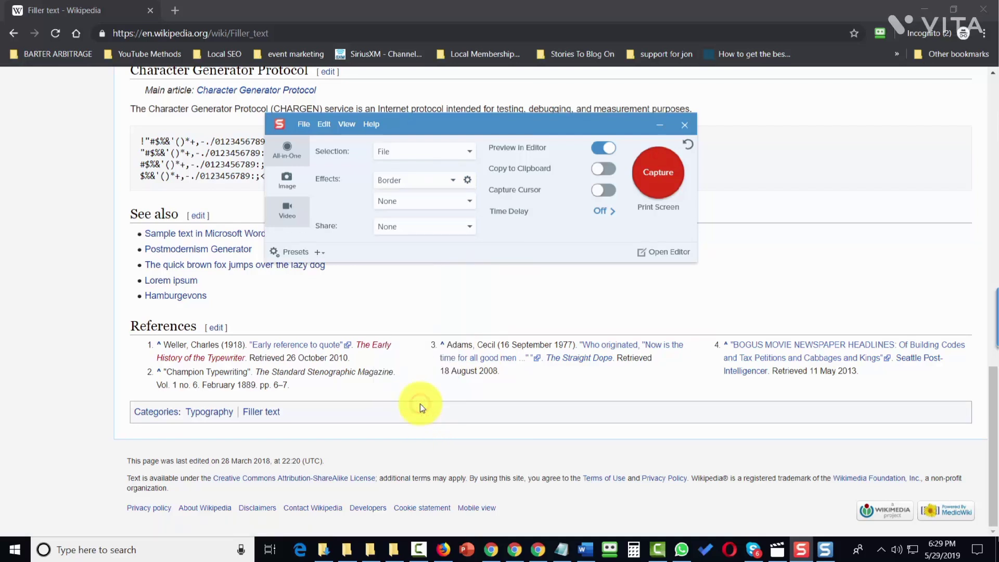
{"action": "left_click", "coordinate": [469, 203]}
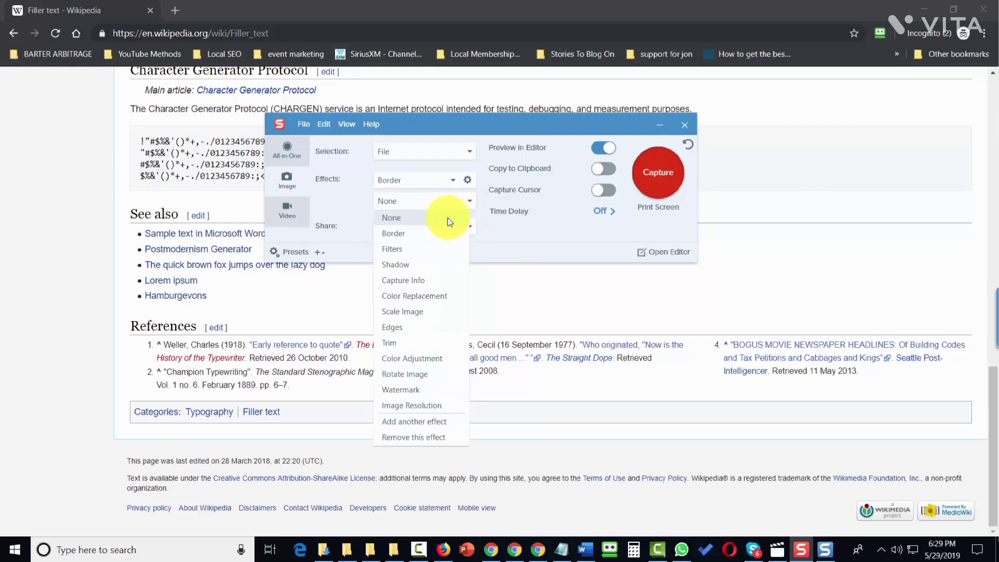
{"action": "left_click", "coordinate": [400, 251]}
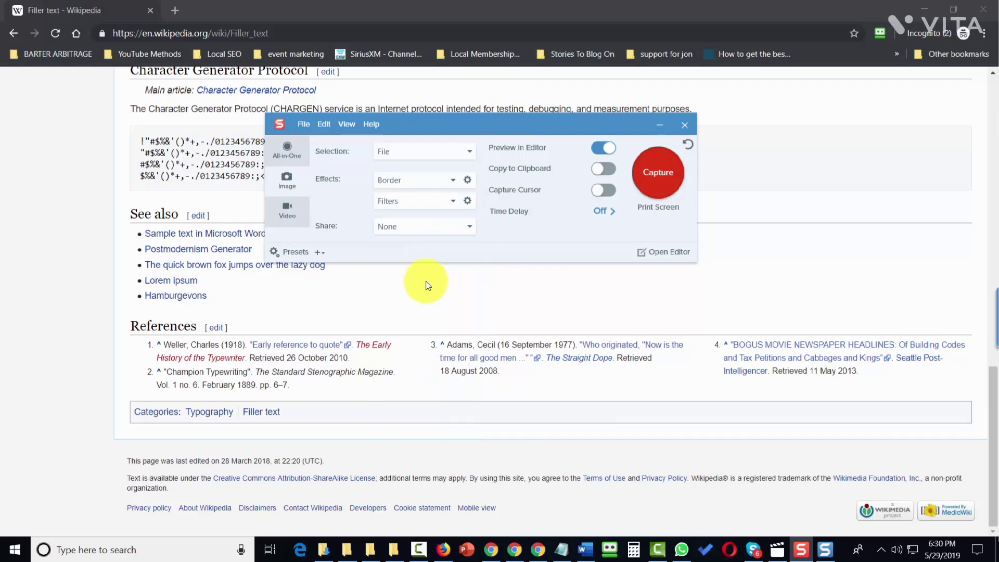
Set the Border effect's color to black.
{"action": "left_click", "coordinate": [467, 182]}
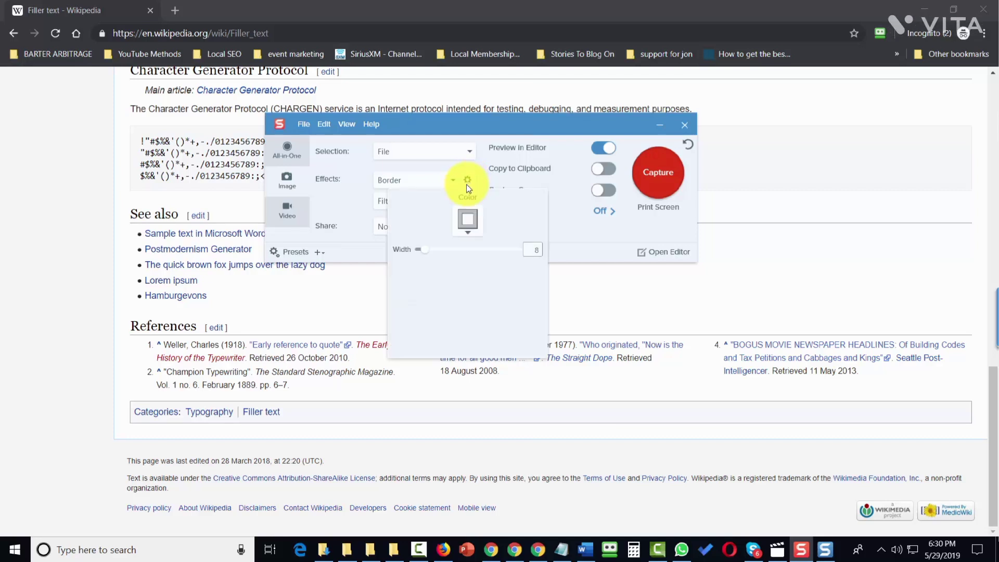
{"action": "left_click", "coordinate": [467, 221]}
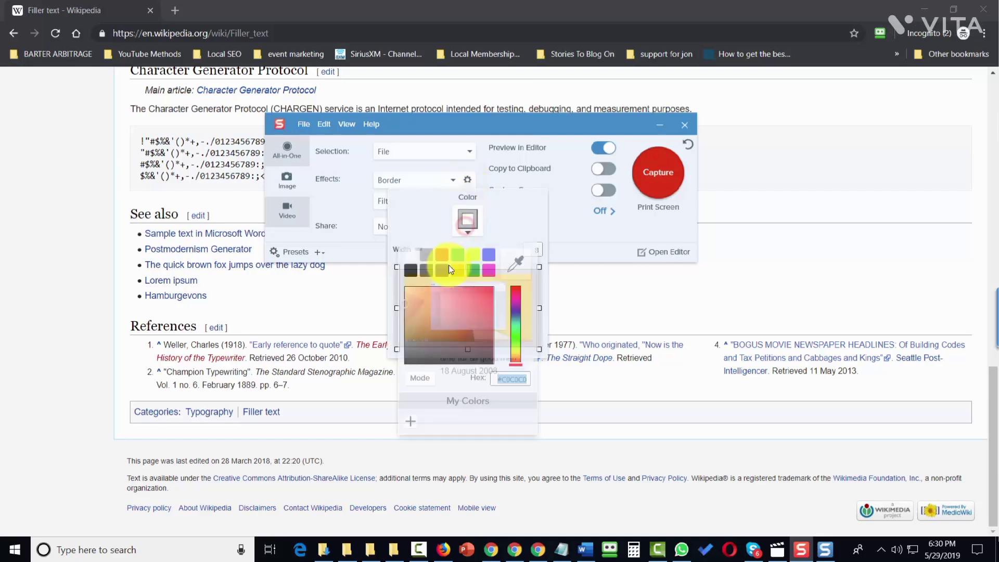
{"action": "left_click", "coordinate": [409, 271]}
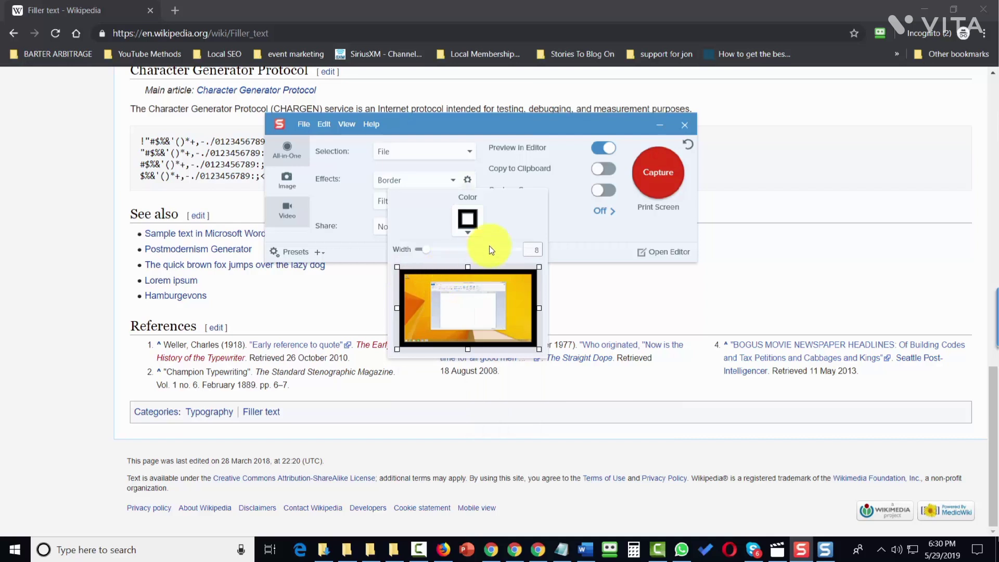
{"action": "left_click", "coordinate": [359, 215]}
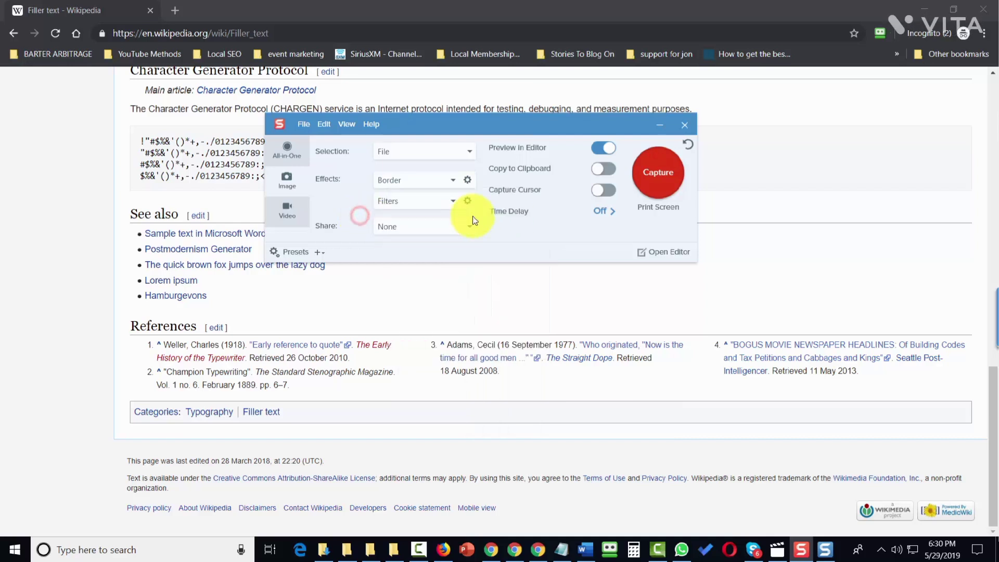
Change the Filters effect from its settings to Invert Colors.
{"action": "left_click", "coordinate": [467, 203]}
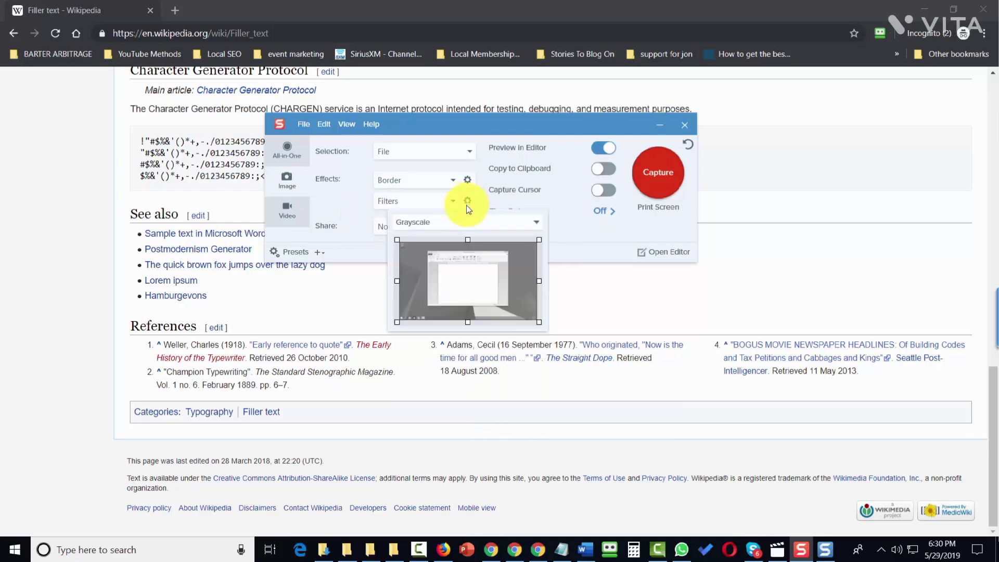
{"action": "left_click", "coordinate": [456, 223]}
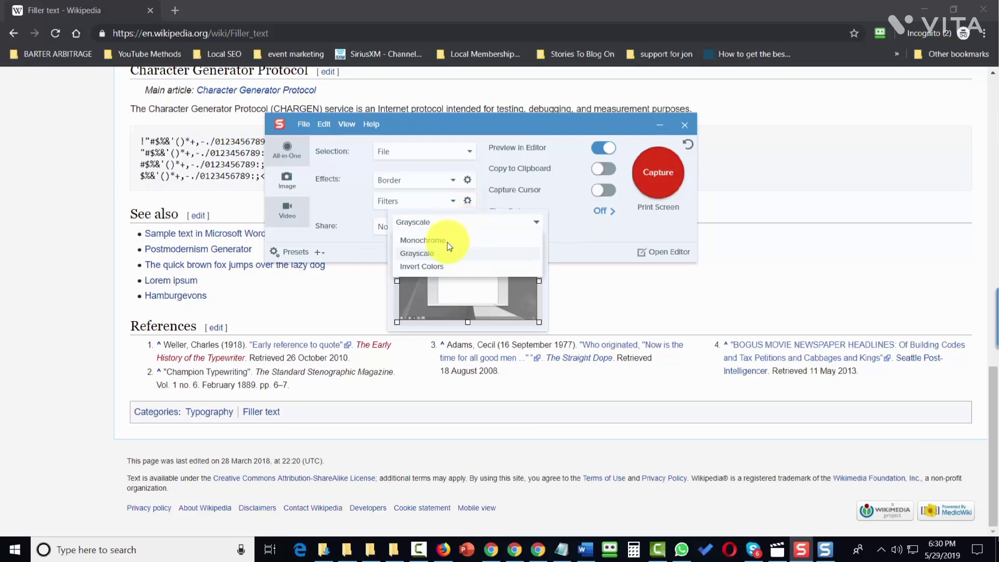
{"action": "left_click", "coordinate": [436, 265]}
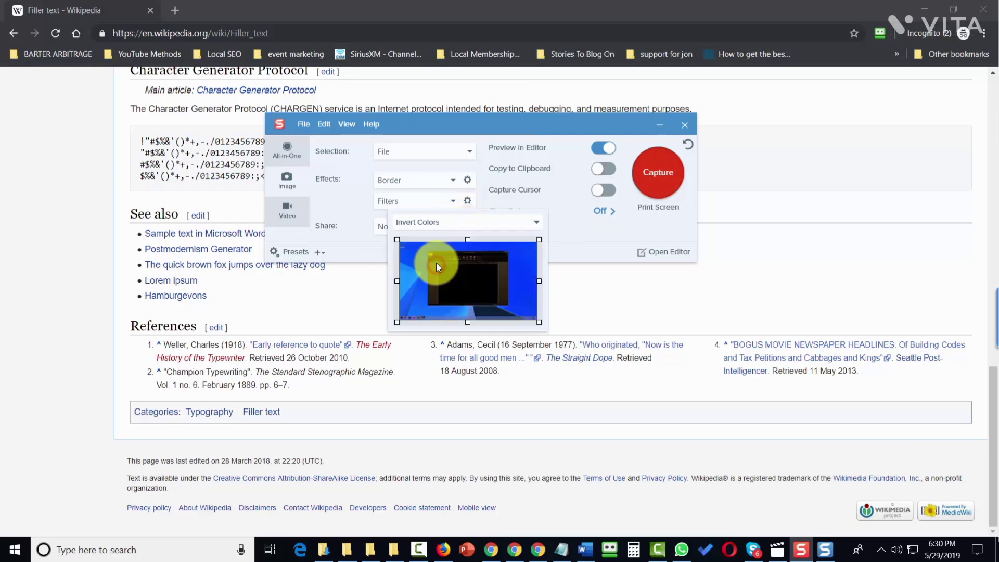
{"action": "left_click", "coordinate": [558, 242]}
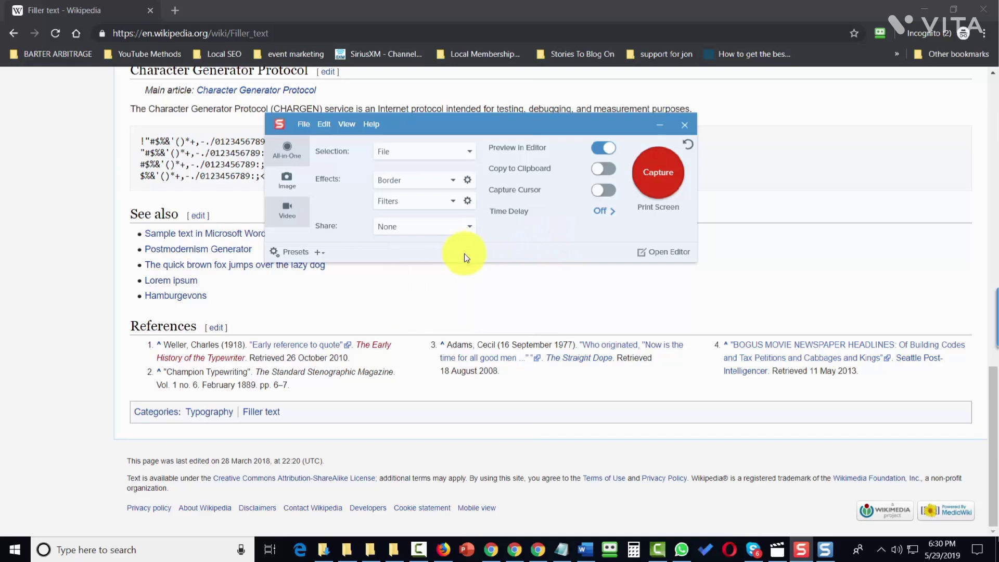
Add Capture Info as a third effect and run the file capture on Screenshot (1).png.
{"action": "left_click", "coordinate": [454, 203]}
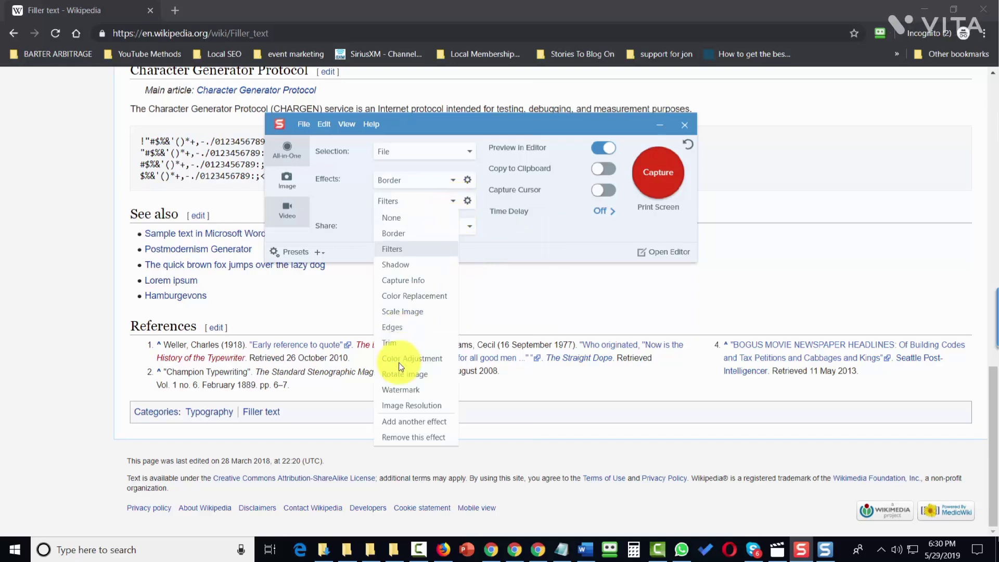
{"action": "left_click", "coordinate": [412, 422]}
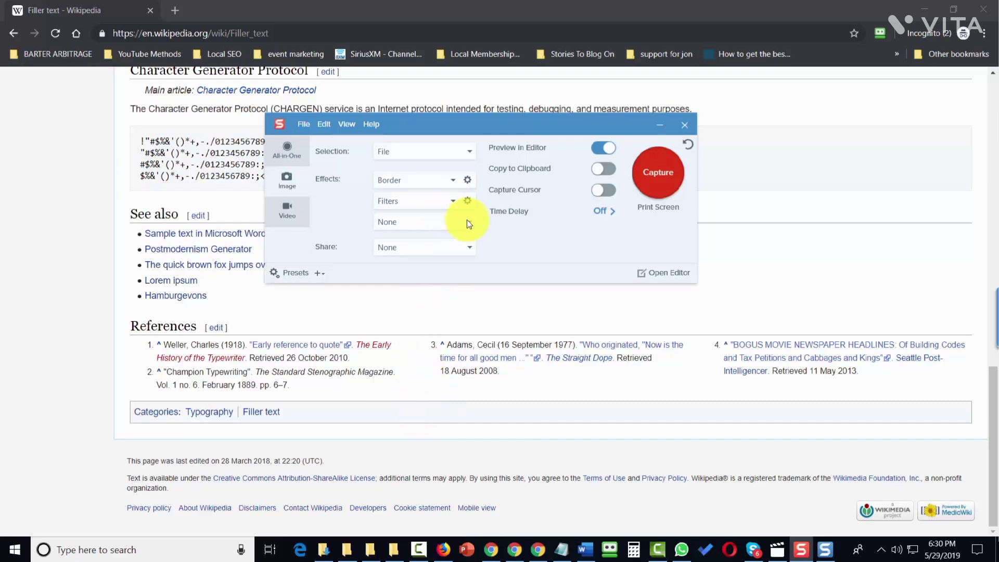
{"action": "left_click", "coordinate": [467, 222]}
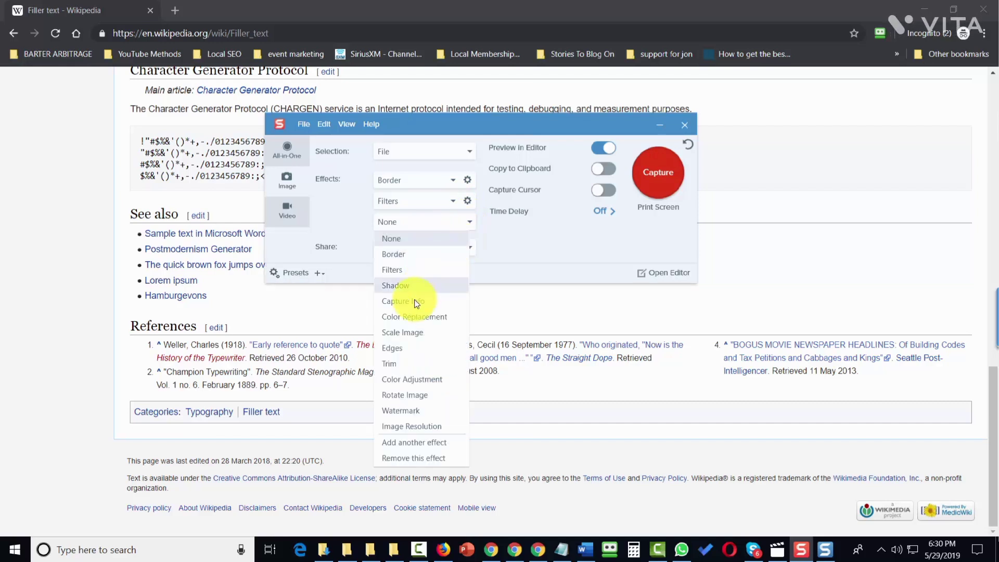
{"action": "left_click", "coordinate": [414, 300]}
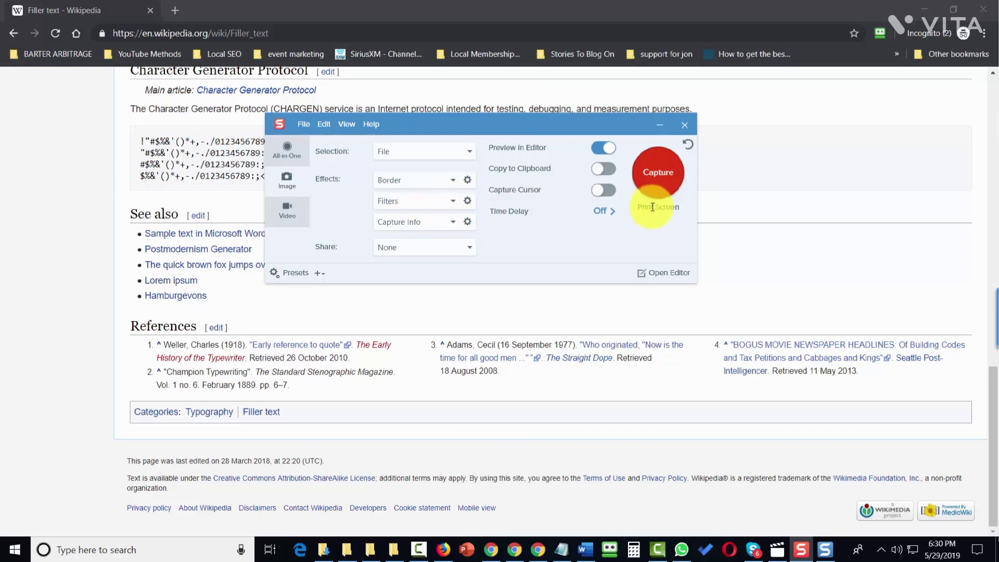
{"action": "left_click", "coordinate": [652, 176]}
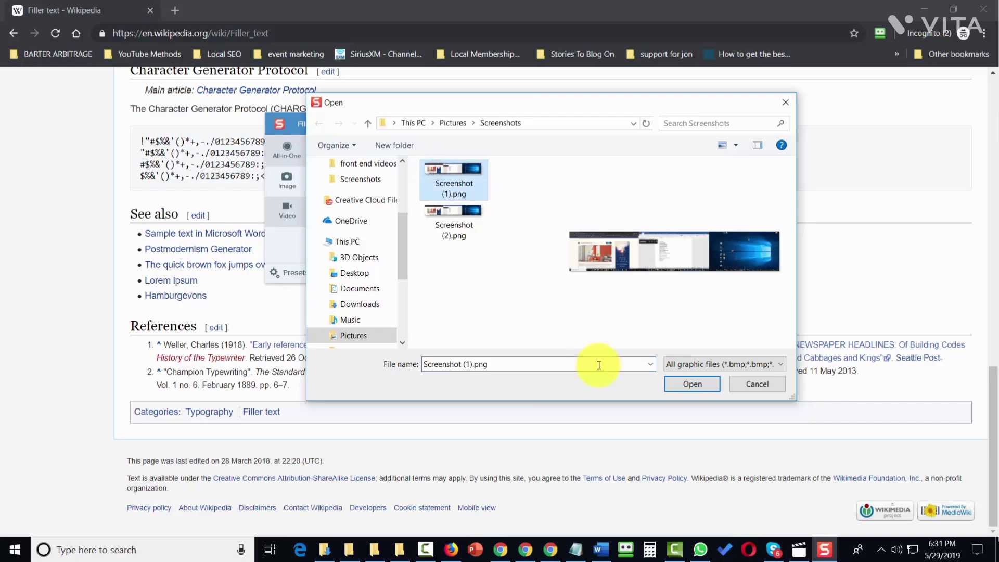
{"action": "left_click", "coordinate": [694, 385]}
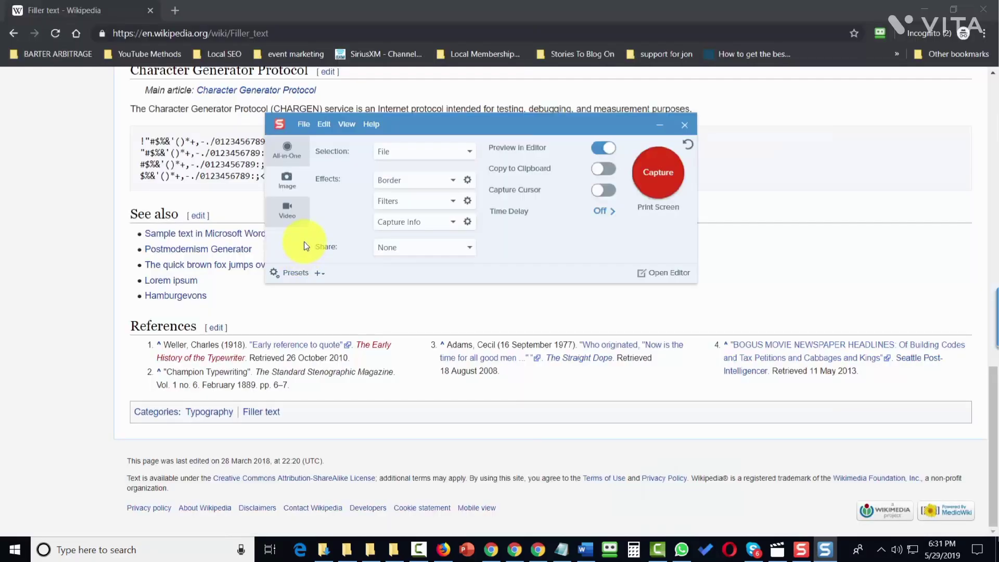
Remove the Capture Info and Filters effects from the image capture settings.
{"action": "left_click", "coordinate": [451, 225]}
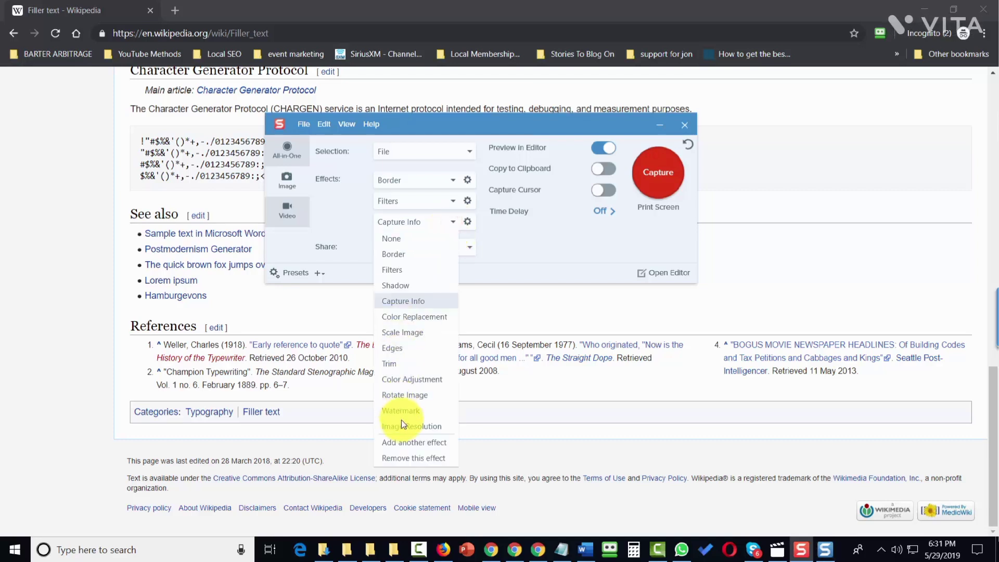
{"action": "left_click", "coordinate": [436, 459]}
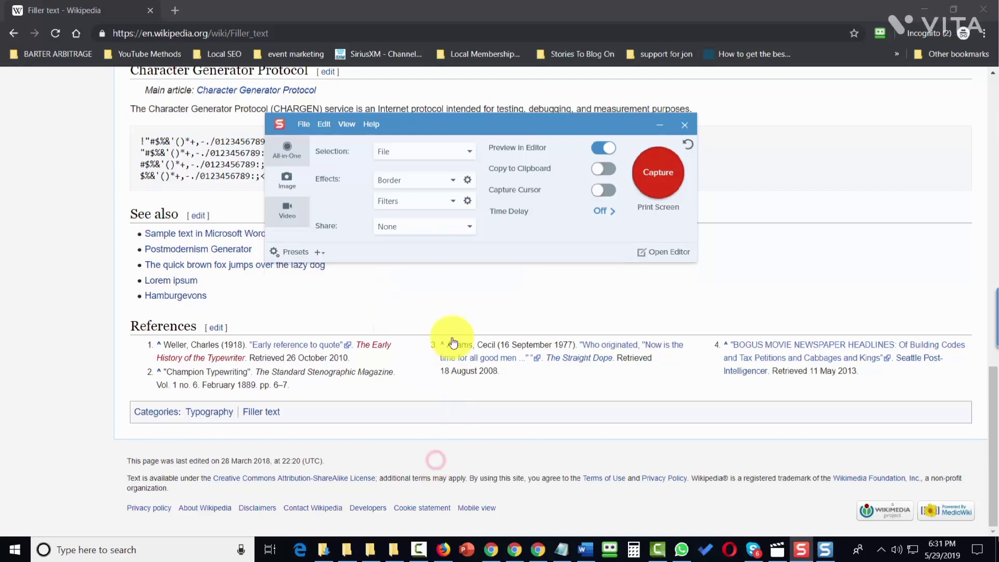
{"action": "left_click", "coordinate": [453, 201]}
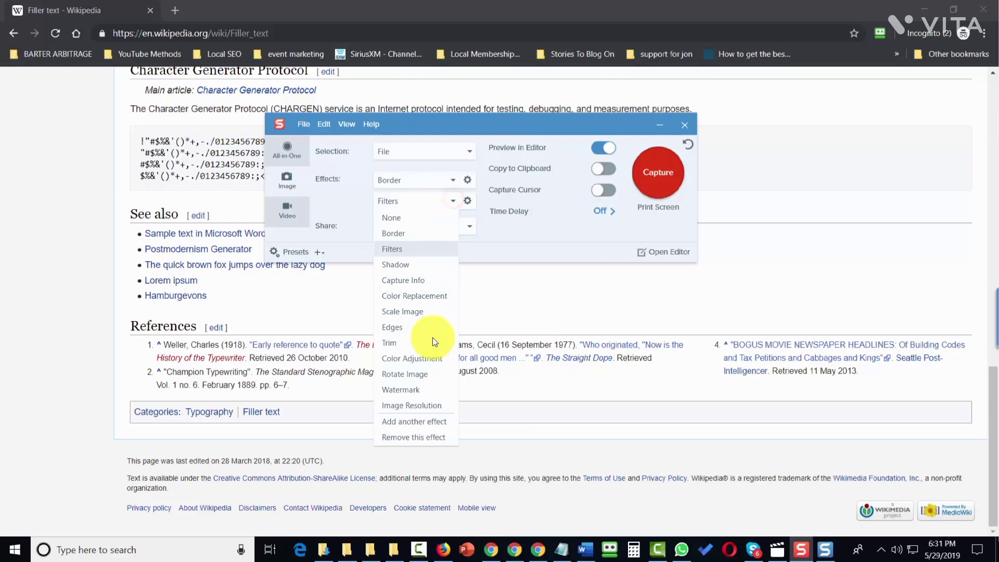
{"action": "left_click", "coordinate": [416, 437]}
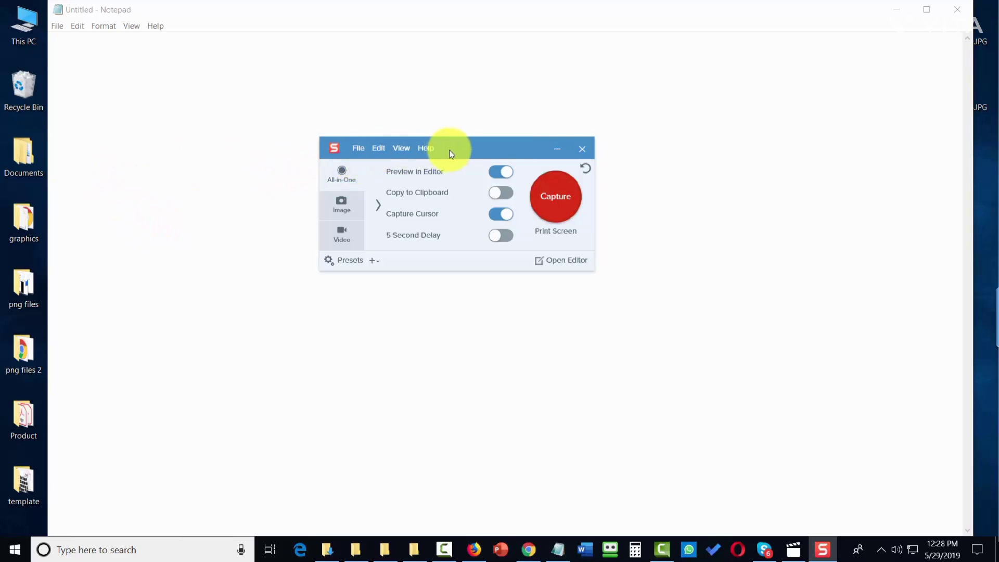
Close the capture window and bring it back from the system tray.
{"action": "left_click", "coordinate": [358, 149]}
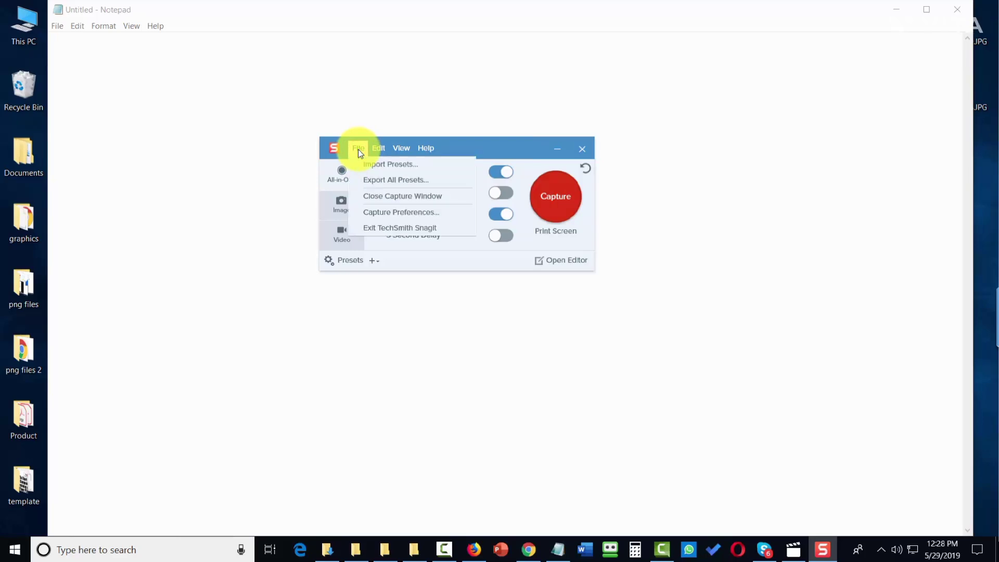
{"action": "left_click", "coordinate": [386, 196]}
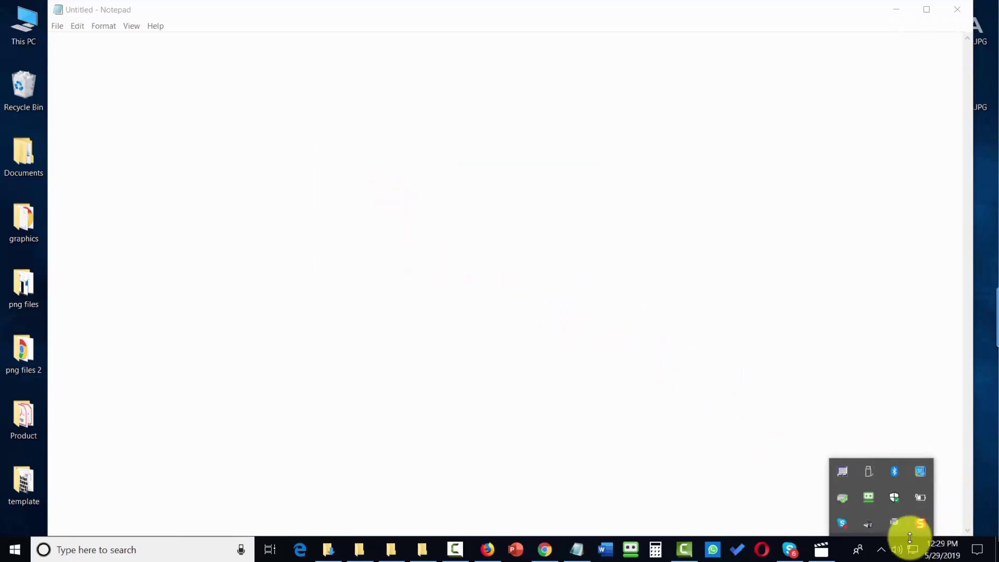
{"action": "left_click", "coordinate": [920, 523]}
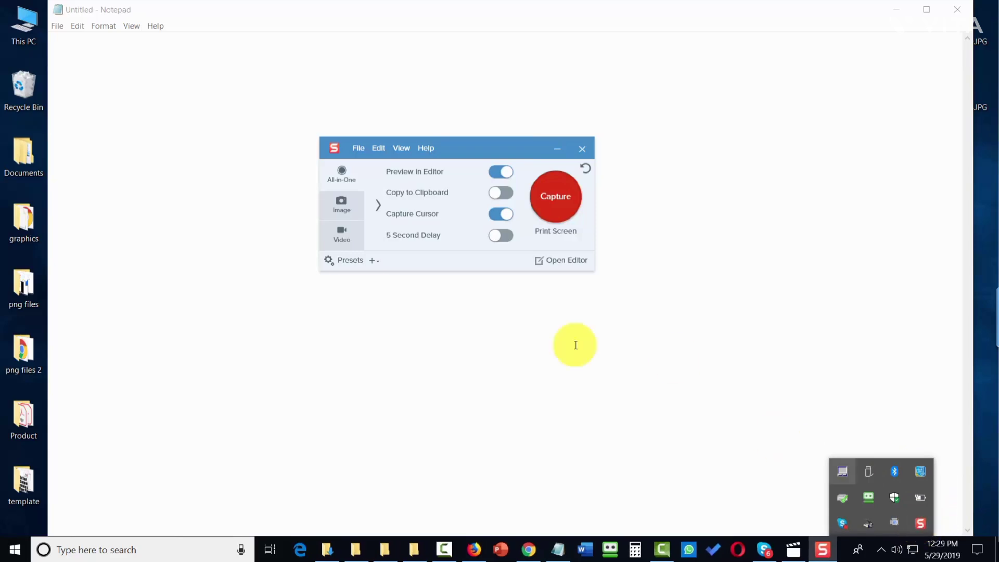
Review the General, Capture and Hotkeys settings in Capture Preferences and close them without saving.
{"action": "left_click", "coordinate": [359, 151]}
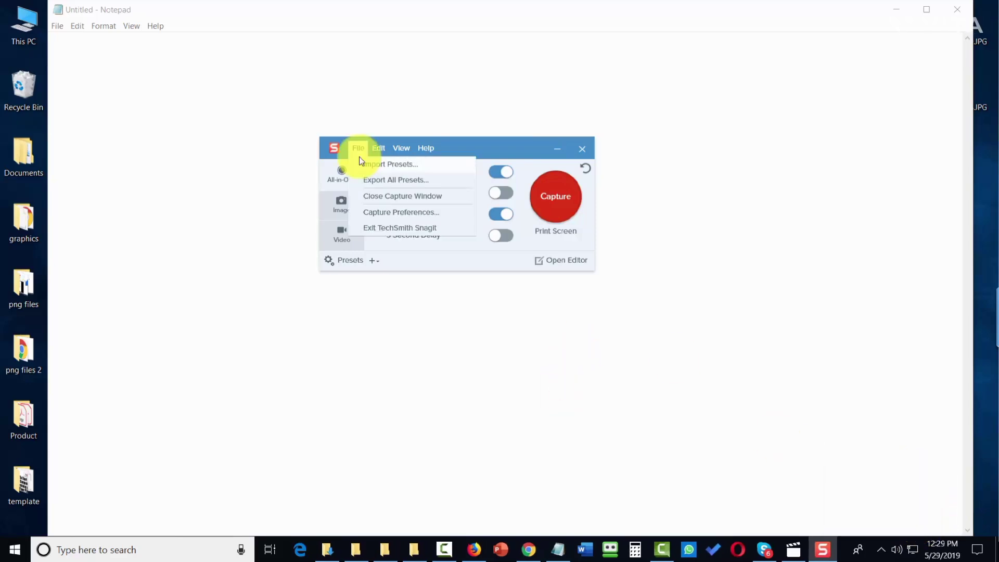
{"action": "left_click", "coordinate": [378, 211]}
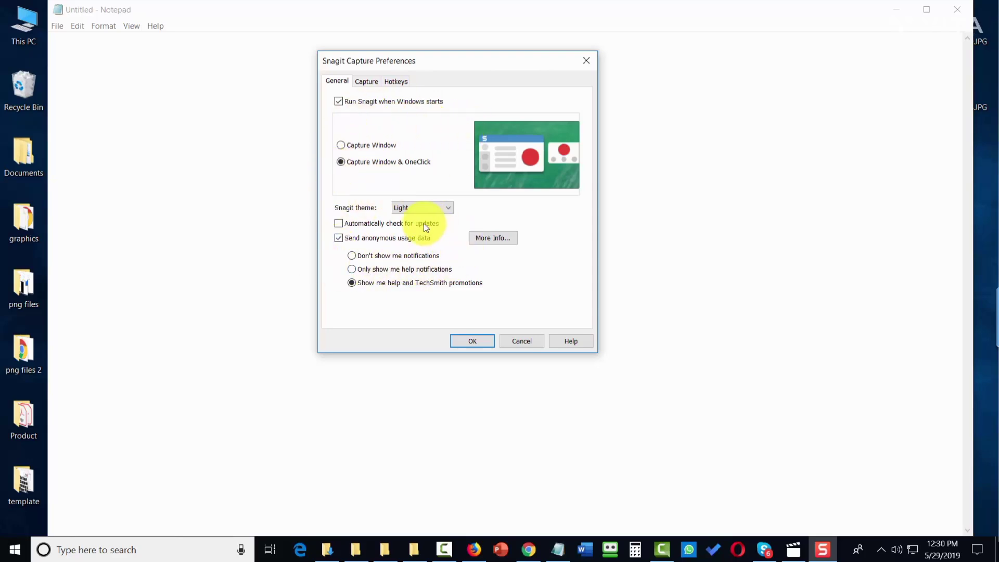
{"action": "left_click", "coordinate": [368, 81]}
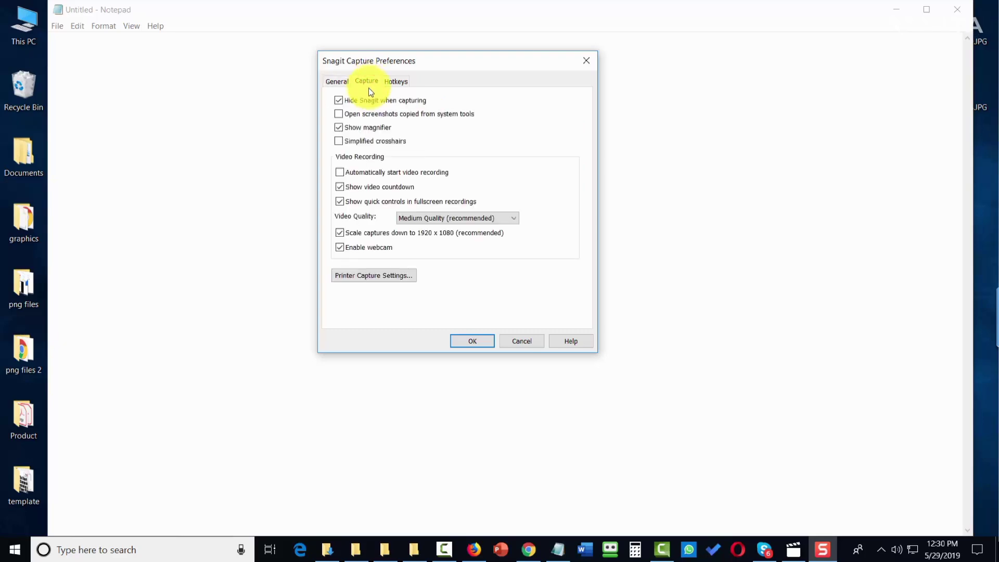
{"action": "left_click", "coordinate": [396, 83]}
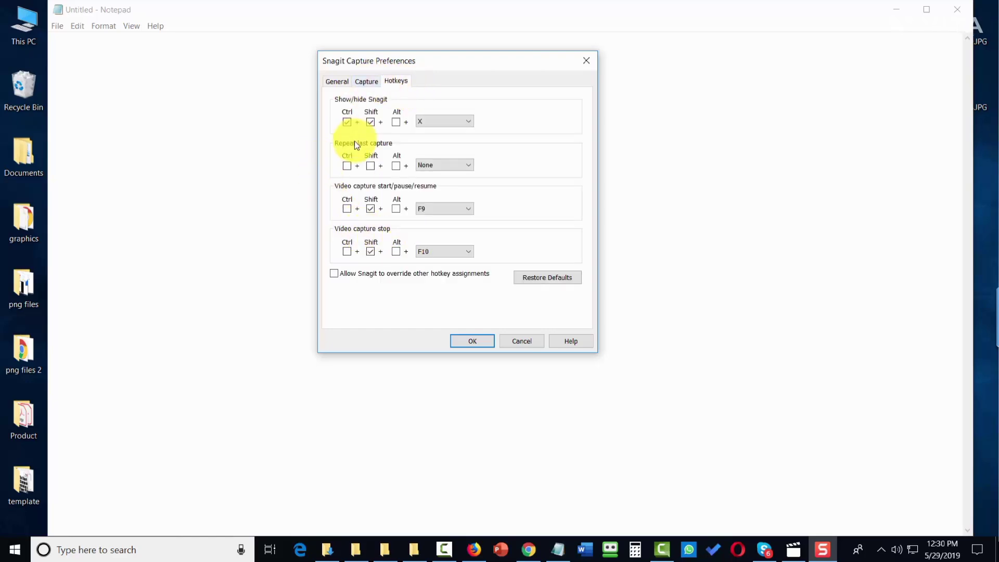
{"action": "left_click", "coordinate": [521, 341]}
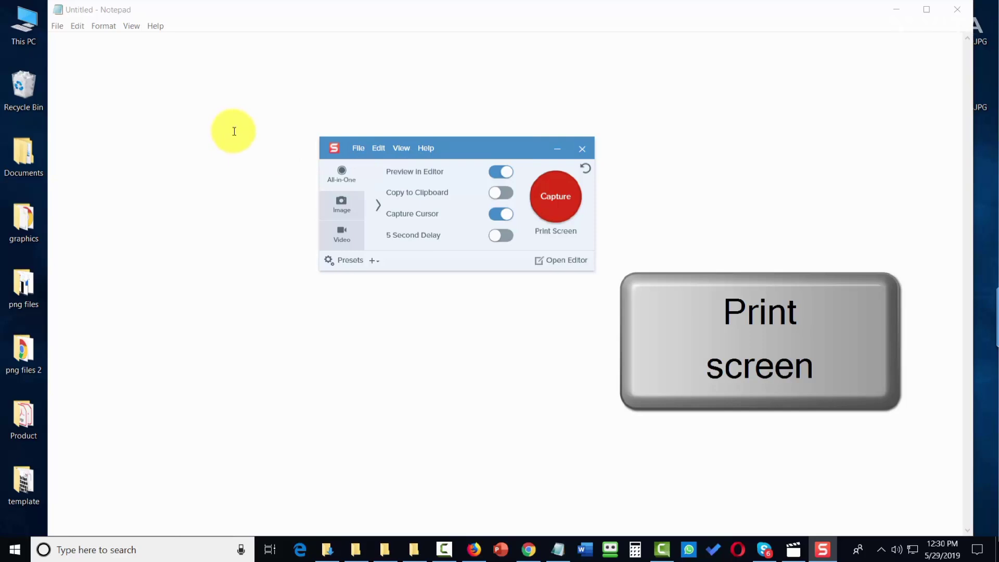
Start a screen capture and cancel it at the area selection.
{"action": "key", "text": "Print"}
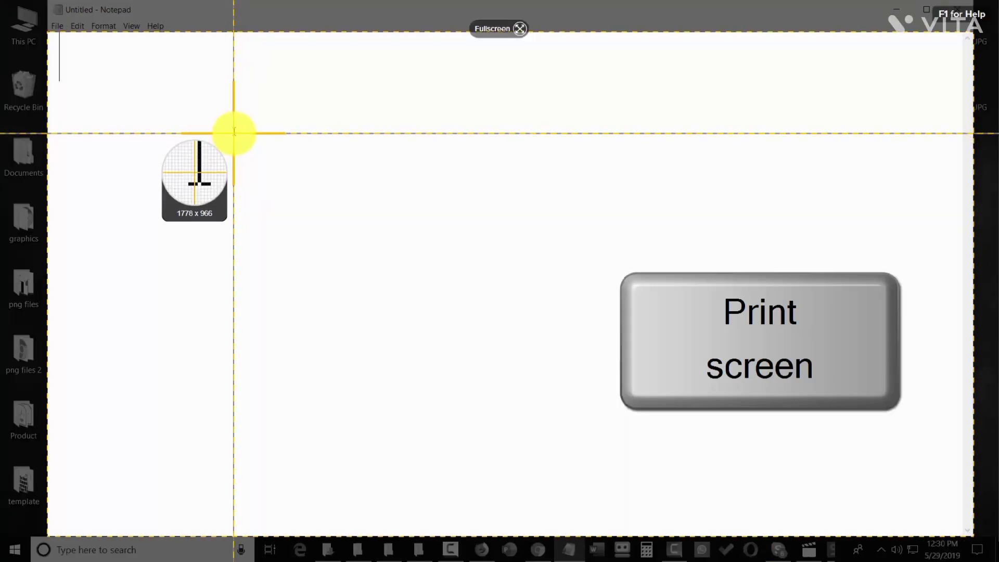
{"action": "key", "text": "Escape"}
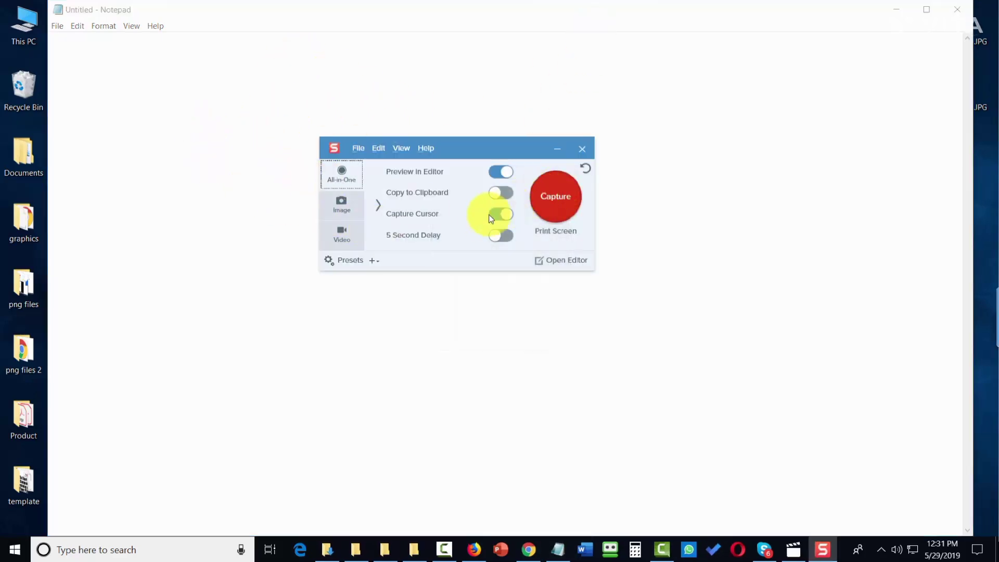
Review the custom program destinations for Paint, Adobe Photoshop and Windows Media Player, including their output type choices.
{"action": "left_click", "coordinate": [380, 149]}
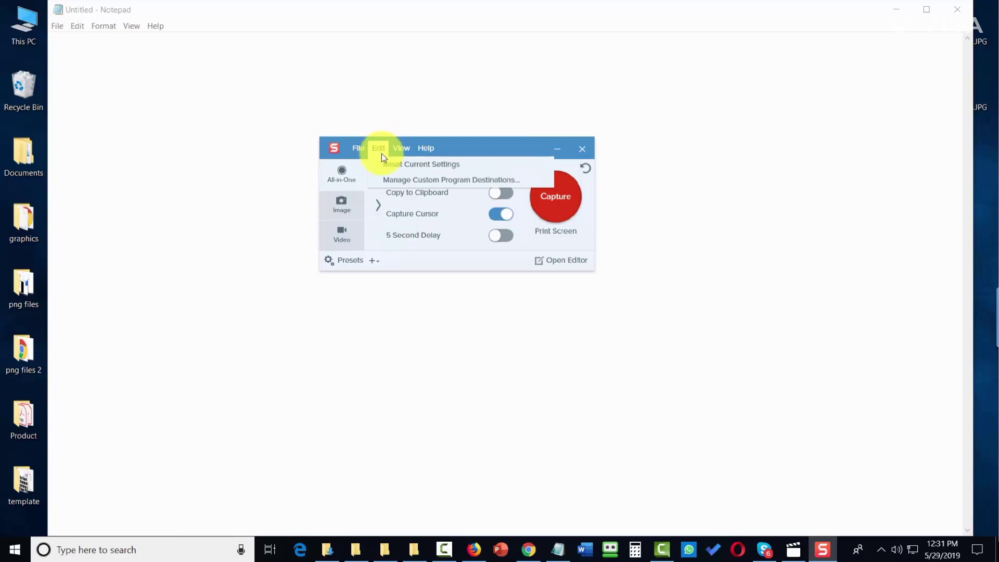
{"action": "left_click", "coordinate": [425, 180]}
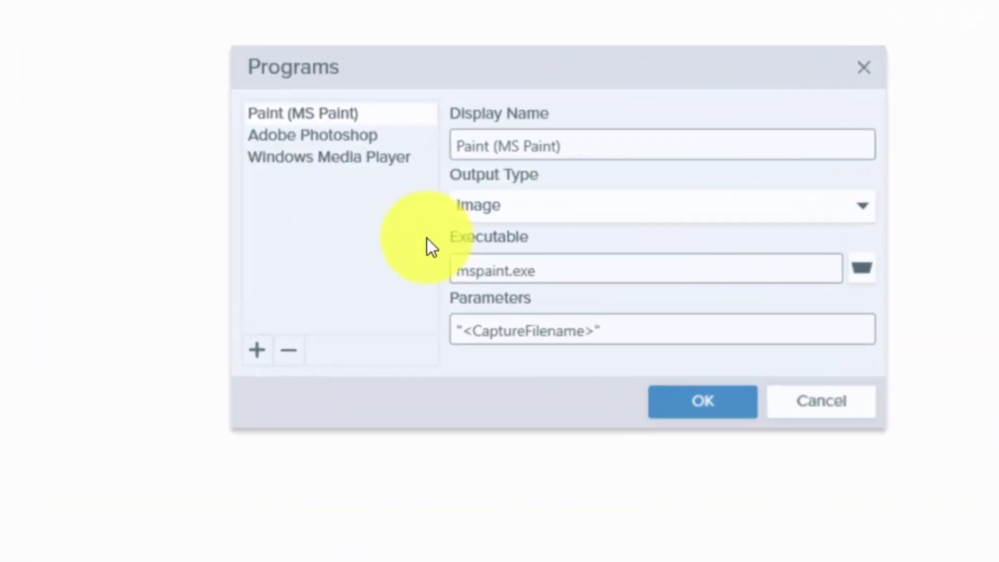
{"action": "left_click", "coordinate": [860, 204]}
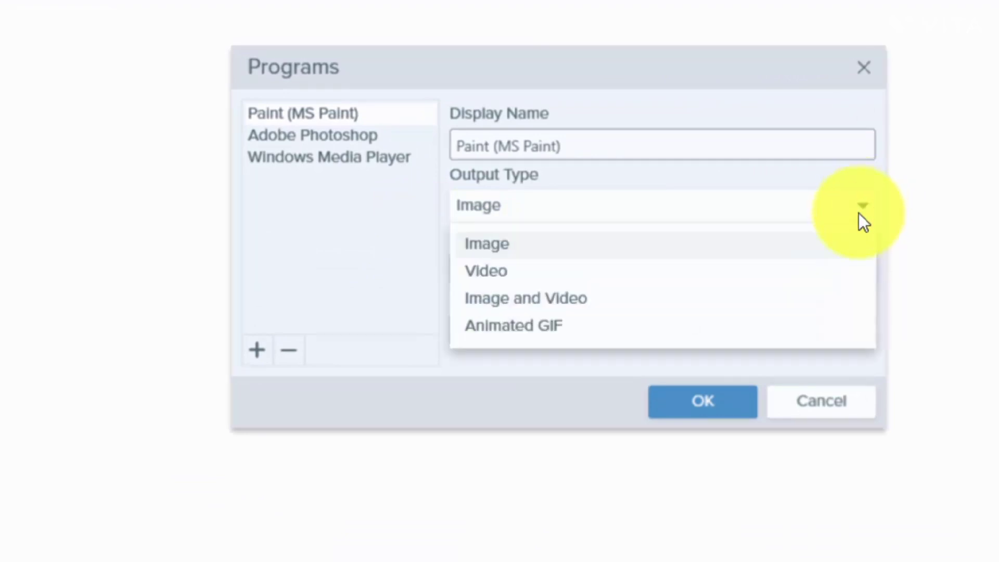
{"action": "left_click", "coordinate": [357, 136]}
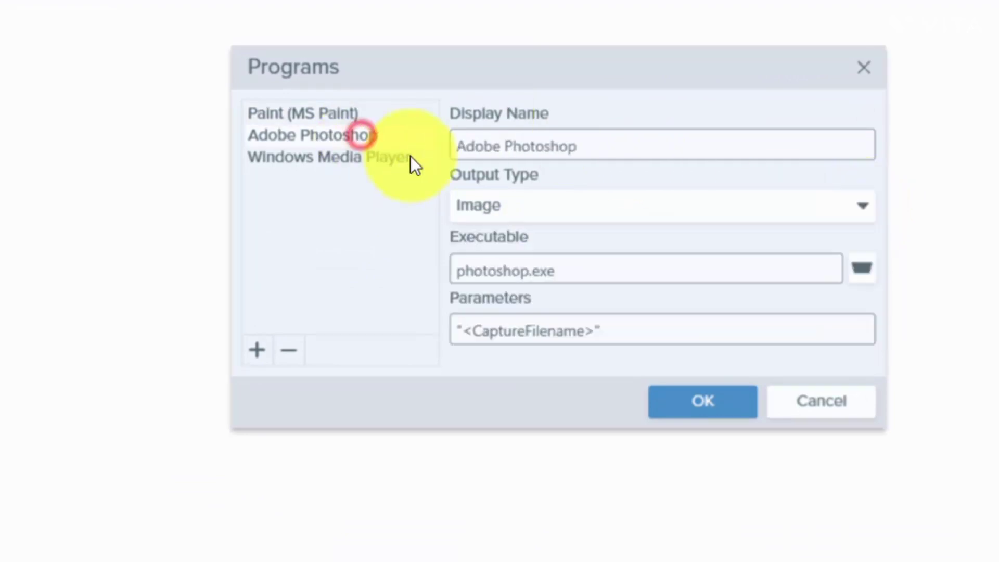
{"action": "left_click", "coordinate": [855, 206]}
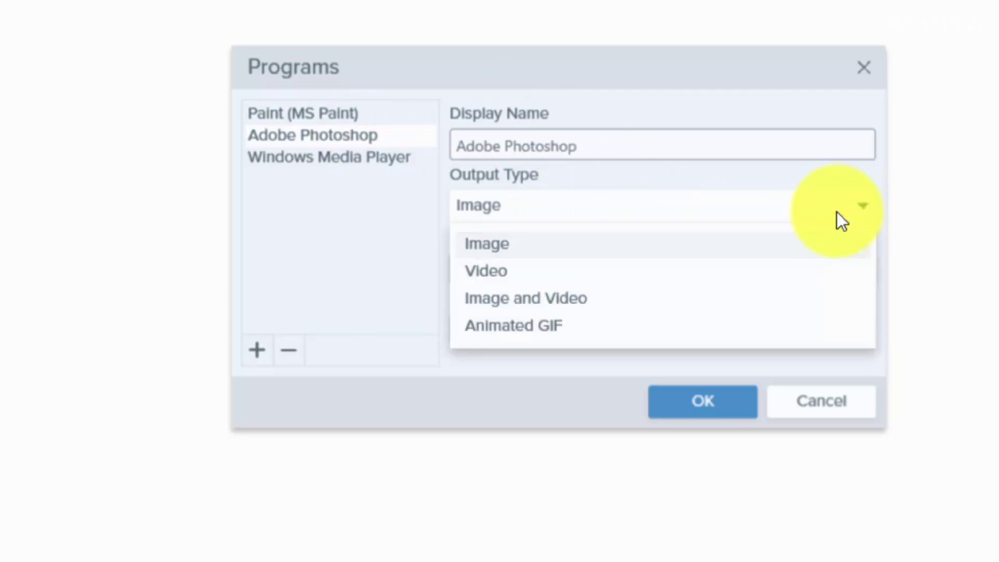
{"action": "left_click", "coordinate": [838, 211]}
{"action": "left_click", "coordinate": [332, 157]}
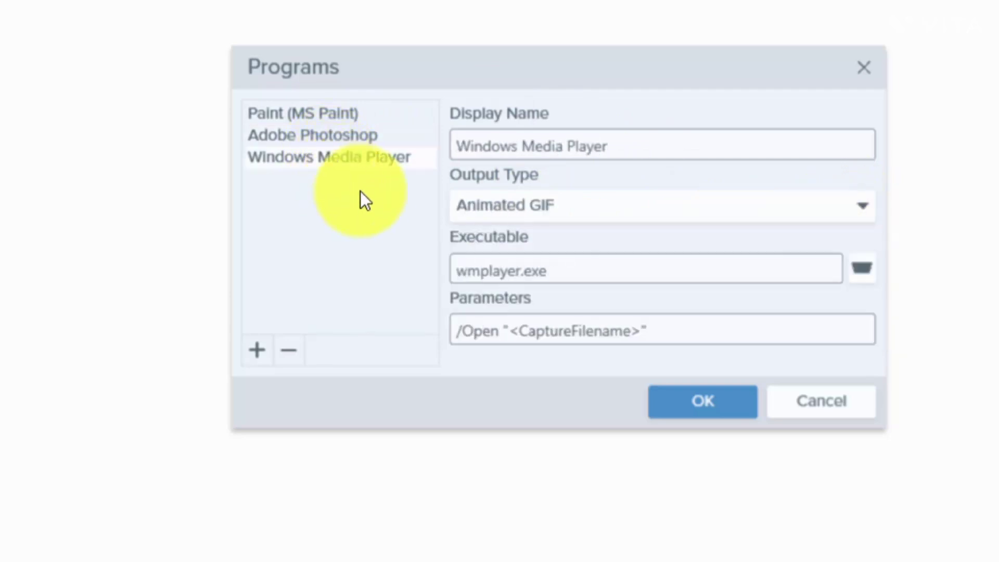
{"action": "left_click", "coordinate": [859, 207]}
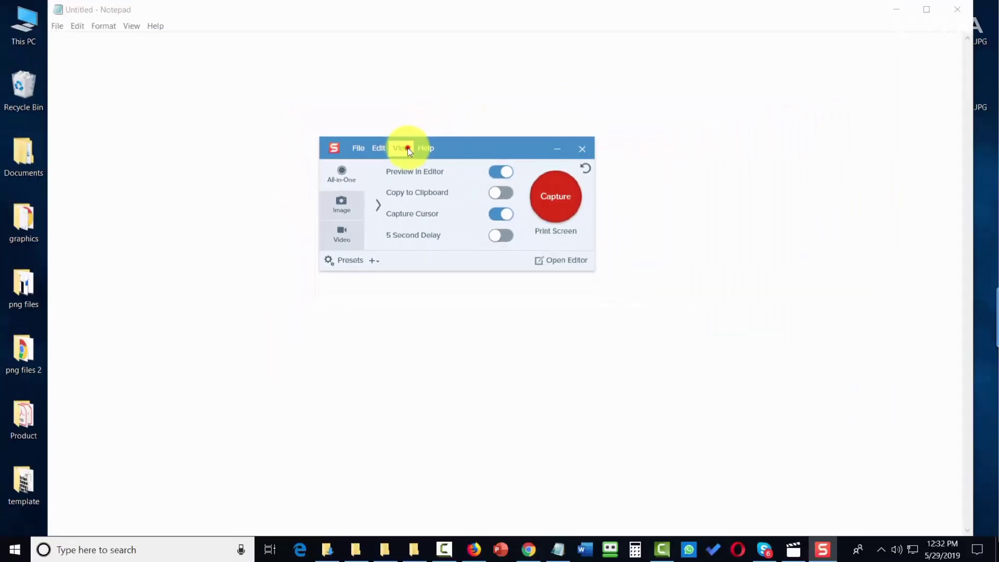
Look through the sharing outputs in Output Preferences, from Email to Screencast.com, and check the Help menu entries.
{"action": "left_click", "coordinate": [407, 149]}
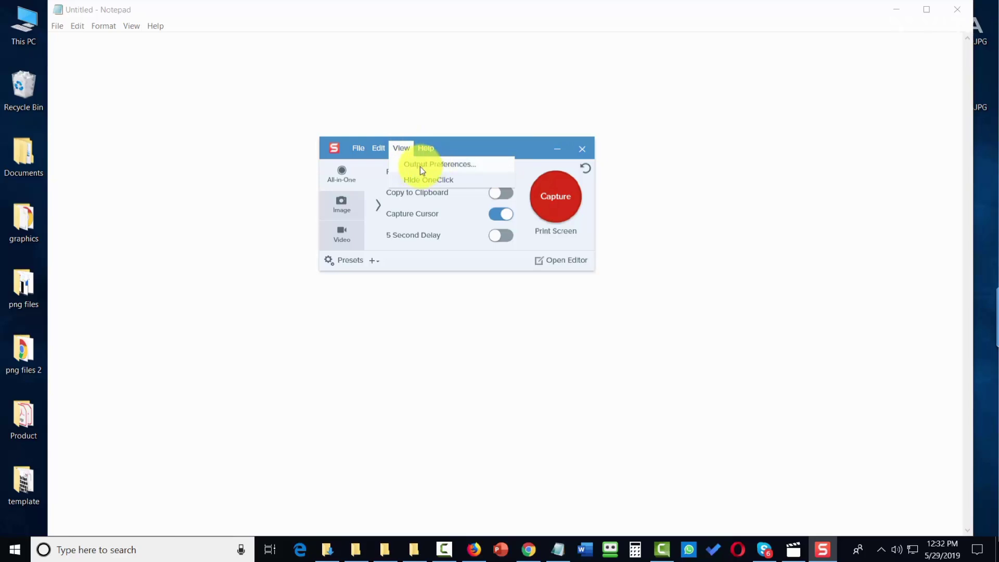
{"action": "left_click", "coordinate": [421, 165]}
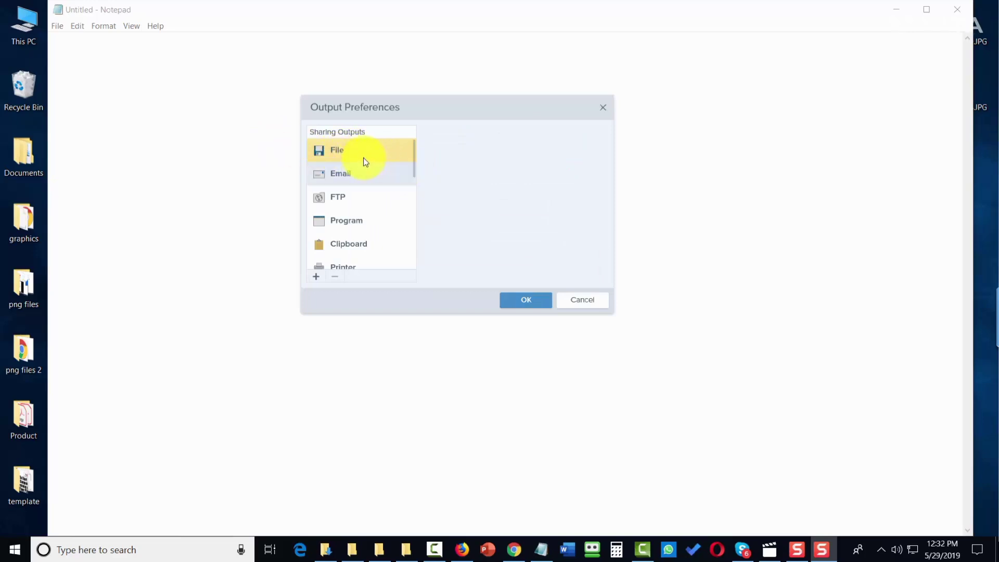
{"action": "left_click", "coordinate": [334, 166]}
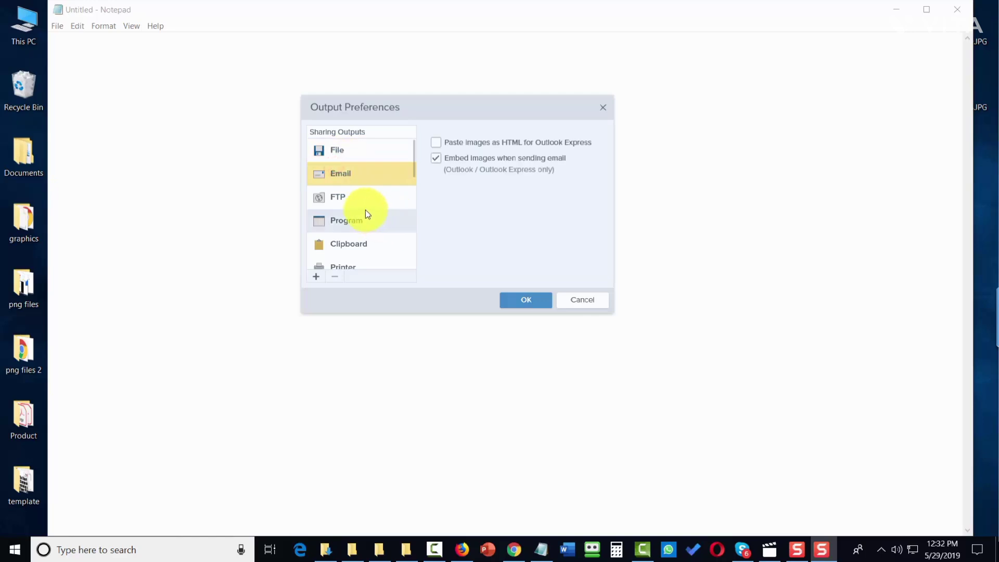
{"action": "left_click", "coordinate": [350, 199]}
{"action": "left_click", "coordinate": [348, 220]}
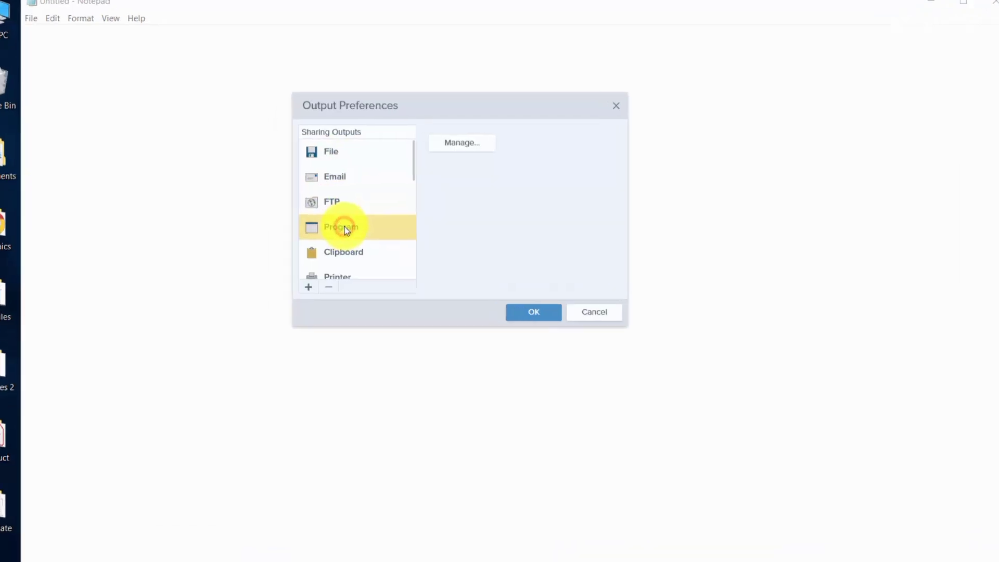
{"action": "scroll", "coordinate": [318, 267], "scroll_direction": "down", "scroll_amount": 3}
{"action": "left_click", "coordinate": [321, 194]}
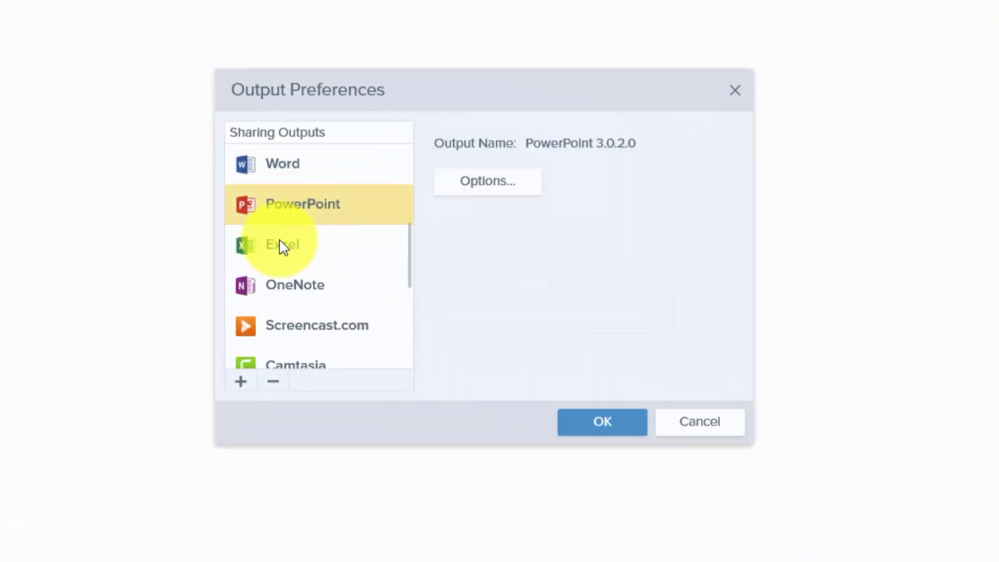
{"action": "left_click", "coordinate": [281, 244]}
{"action": "left_click", "coordinate": [276, 283]}
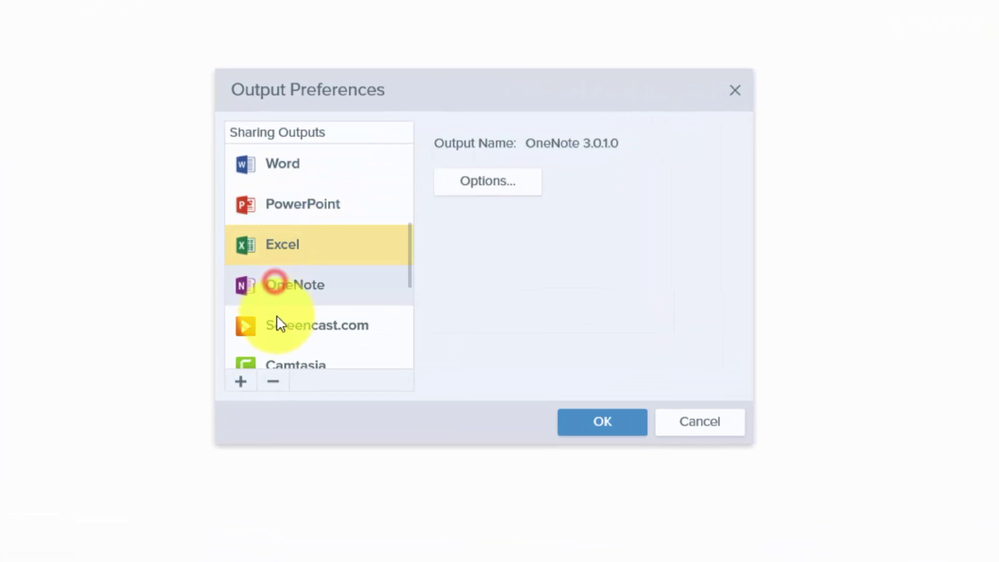
{"action": "left_click", "coordinate": [278, 324]}
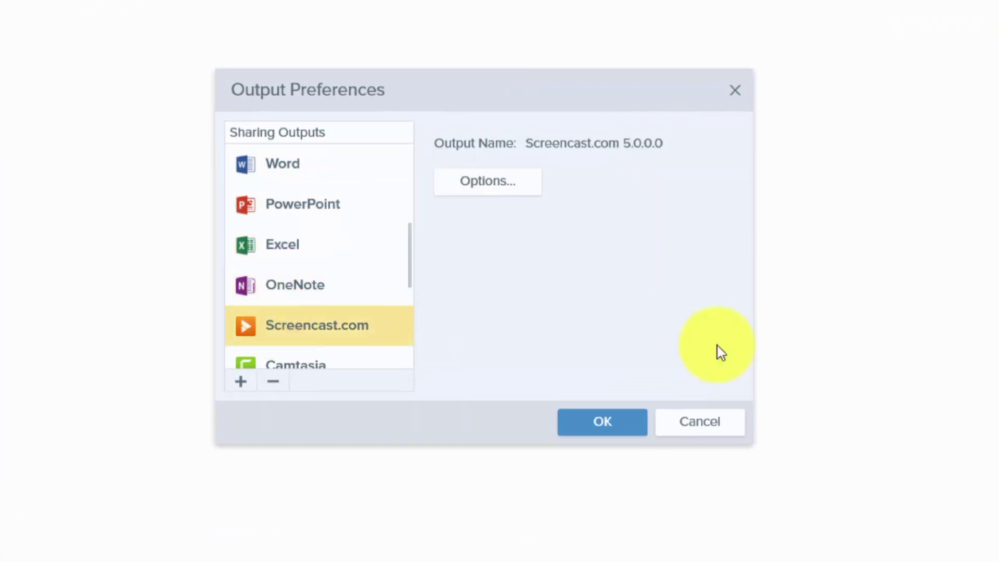
{"action": "scroll", "coordinate": [338, 256], "scroll_direction": "down", "scroll_amount": 5}
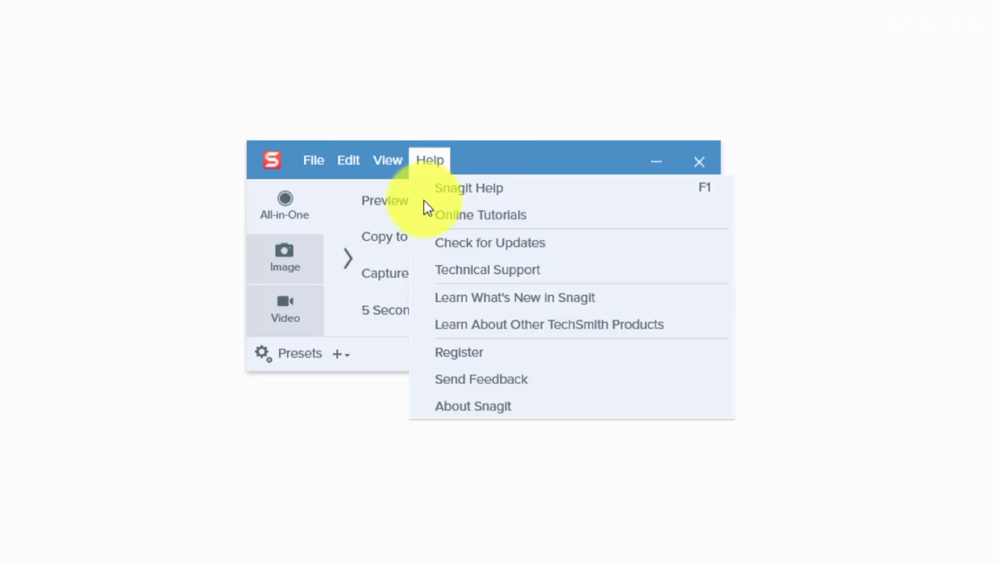
{"action": "left_click", "coordinate": [433, 398]}
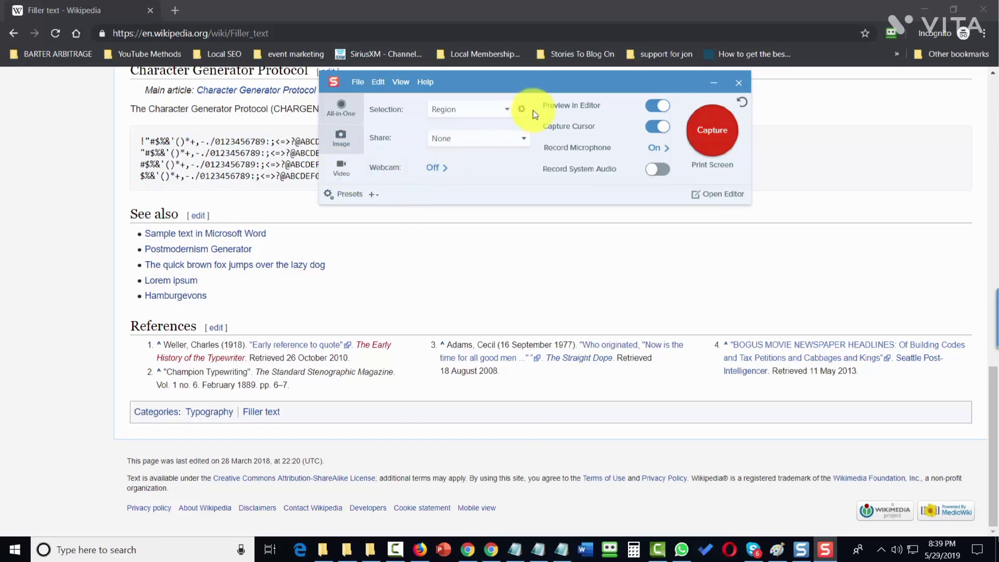
Set the video capture selection to Window and check its fixed size option.
{"action": "left_click", "coordinate": [509, 111]}
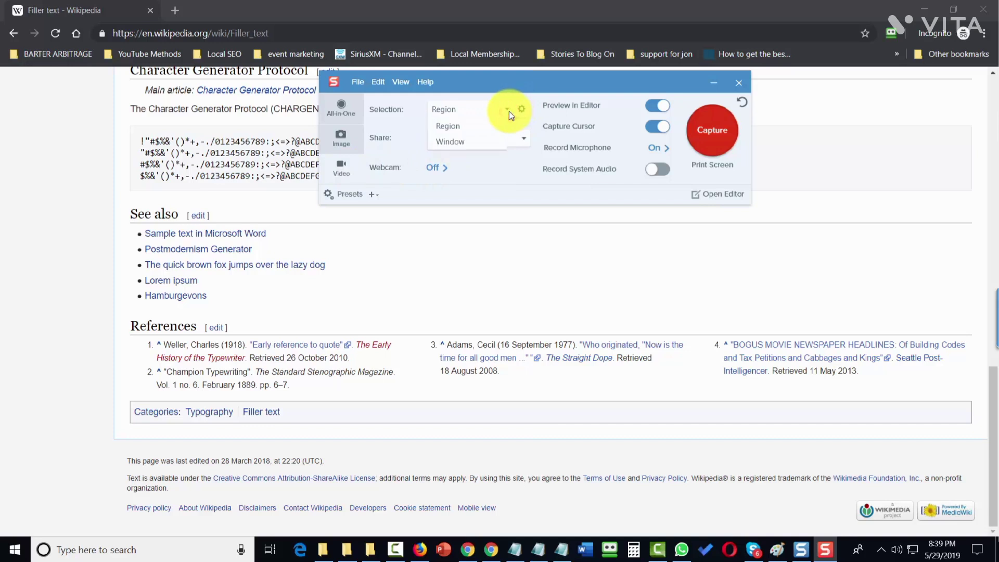
{"action": "left_click", "coordinate": [455, 146]}
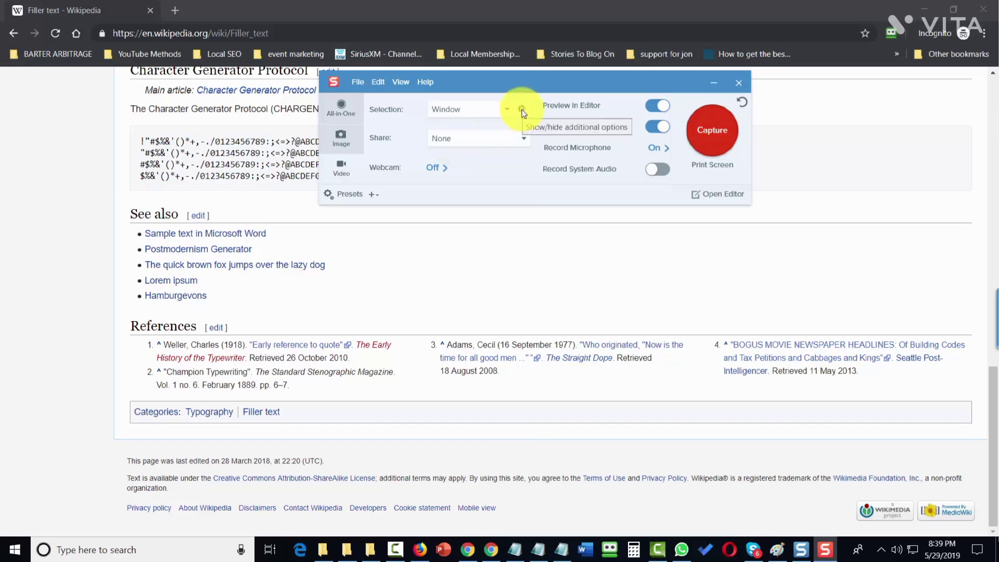
{"action": "left_click", "coordinate": [522, 110]}
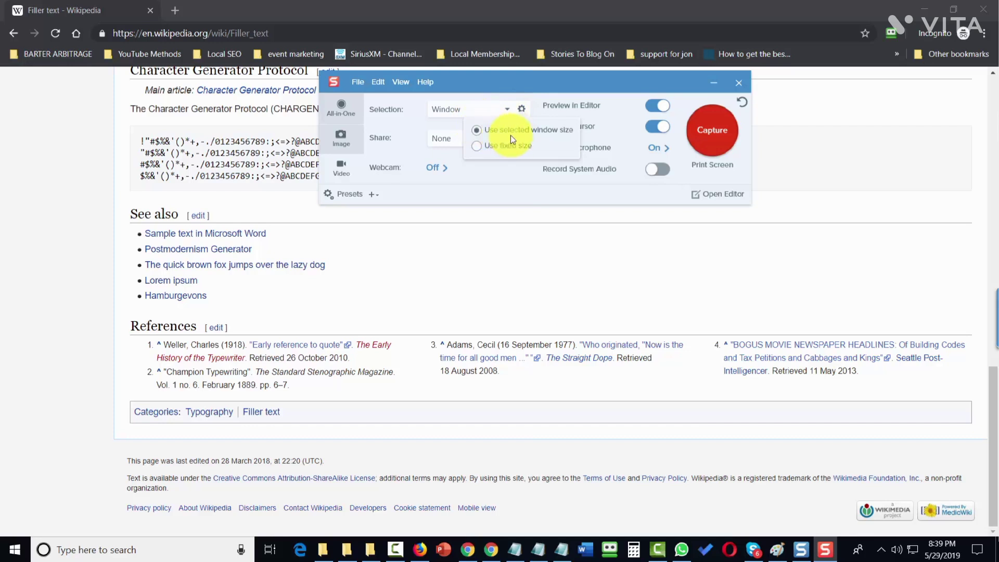
{"action": "left_click", "coordinate": [483, 149]}
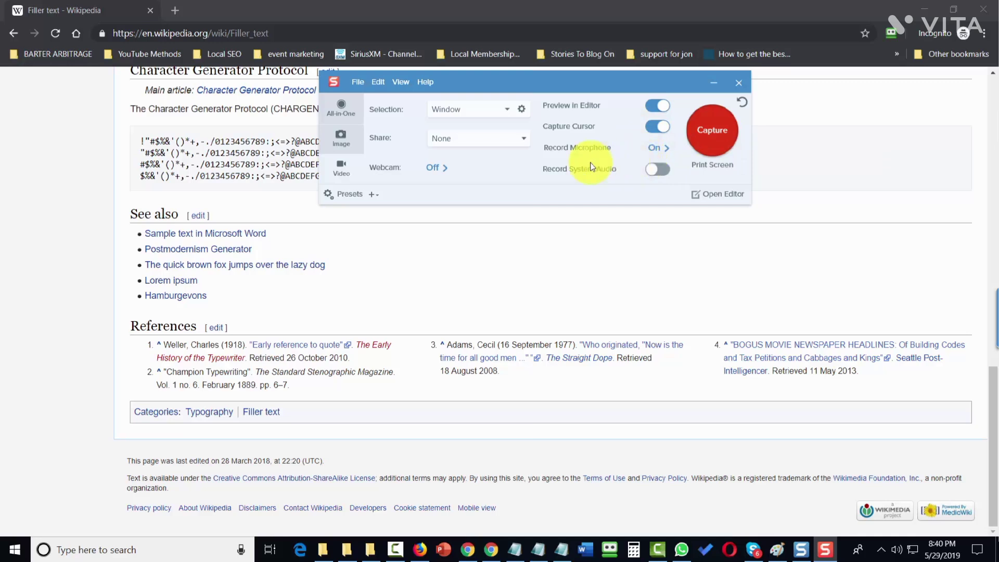
Record a video of the Filler text page area in the browser, and stop the recording.
{"action": "left_click", "coordinate": [704, 130]}
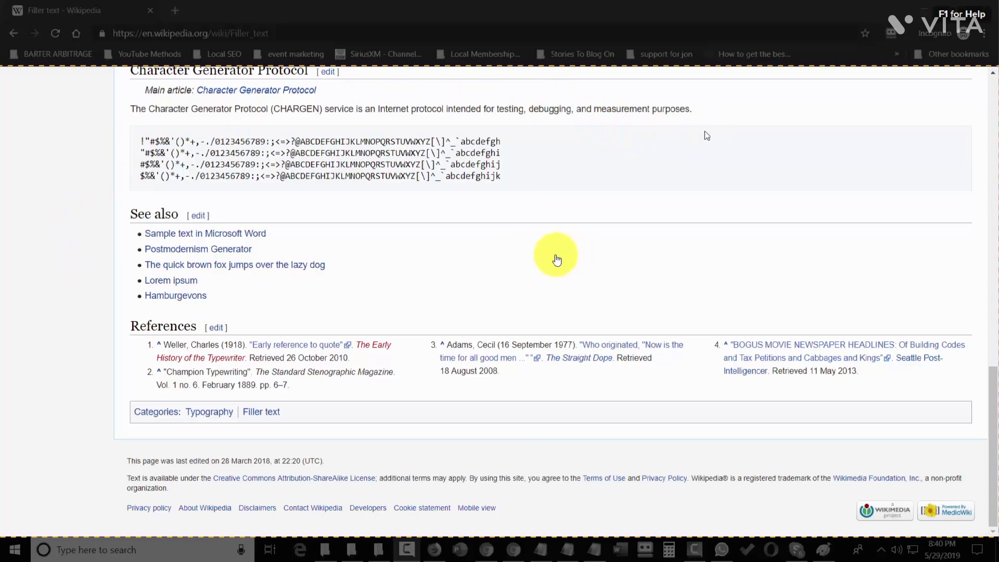
{"action": "left_click", "coordinate": [554, 257]}
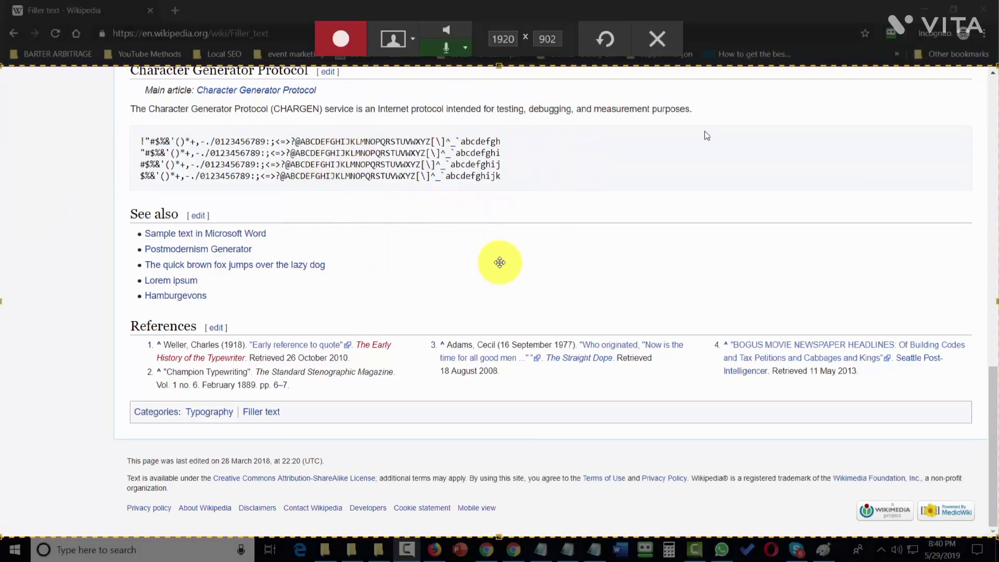
{"action": "left_click", "coordinate": [340, 46]}
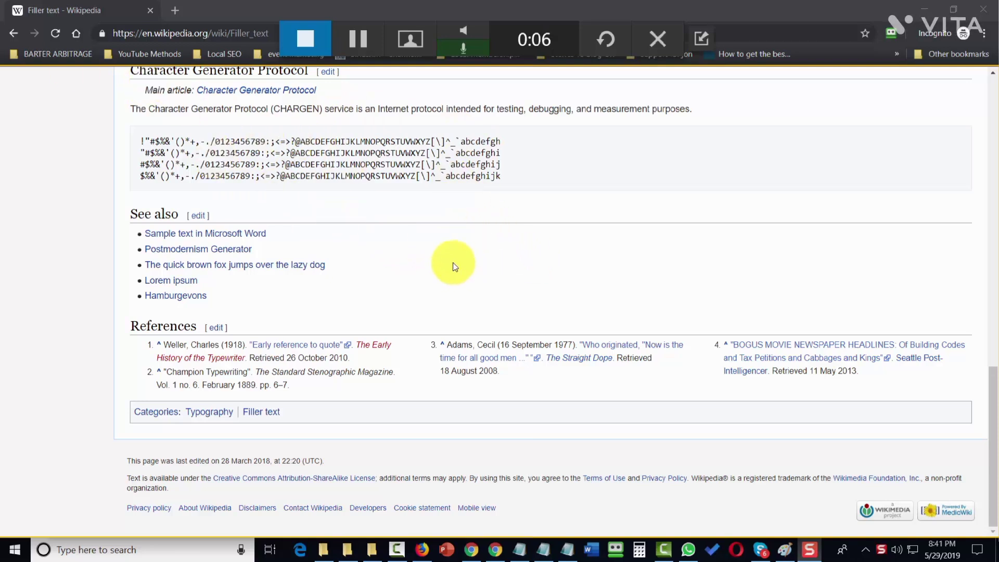
{"action": "left_click", "coordinate": [306, 45]}
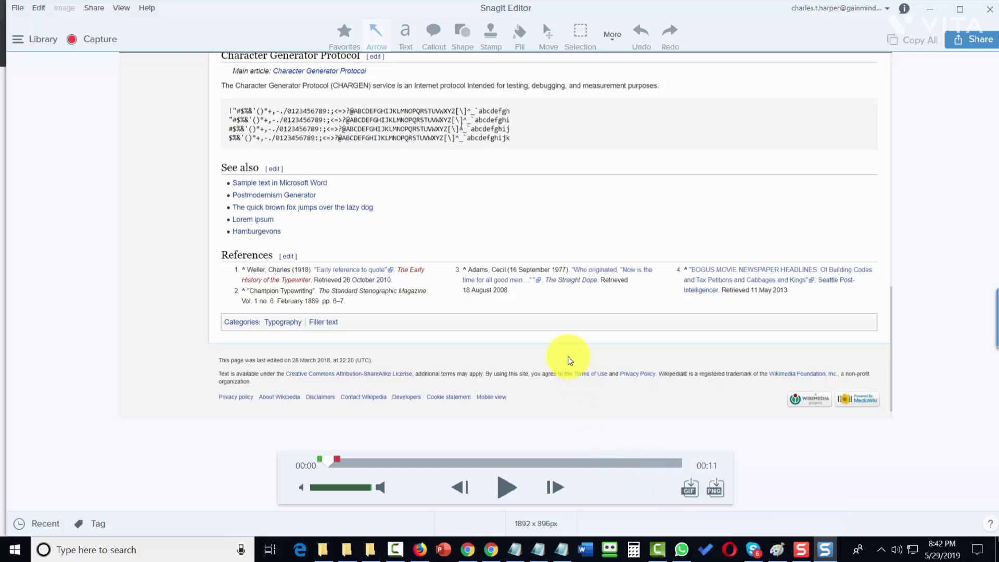
Save the recorded video as an MP4 file in the Snagit documents folder.
{"action": "left_click", "coordinate": [16, 7]}
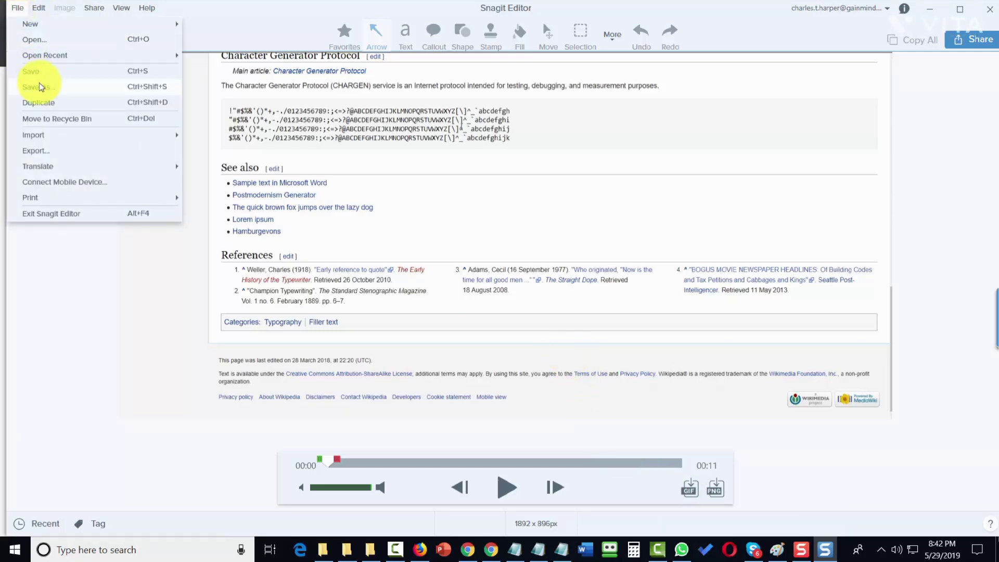
{"action": "left_click", "coordinate": [43, 89]}
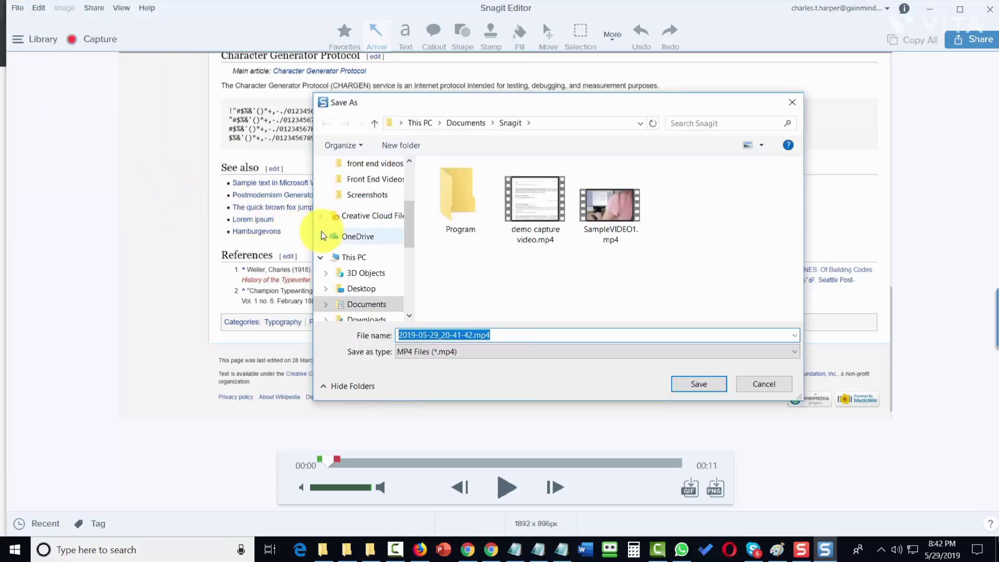
{"action": "key", "text": "Return"}
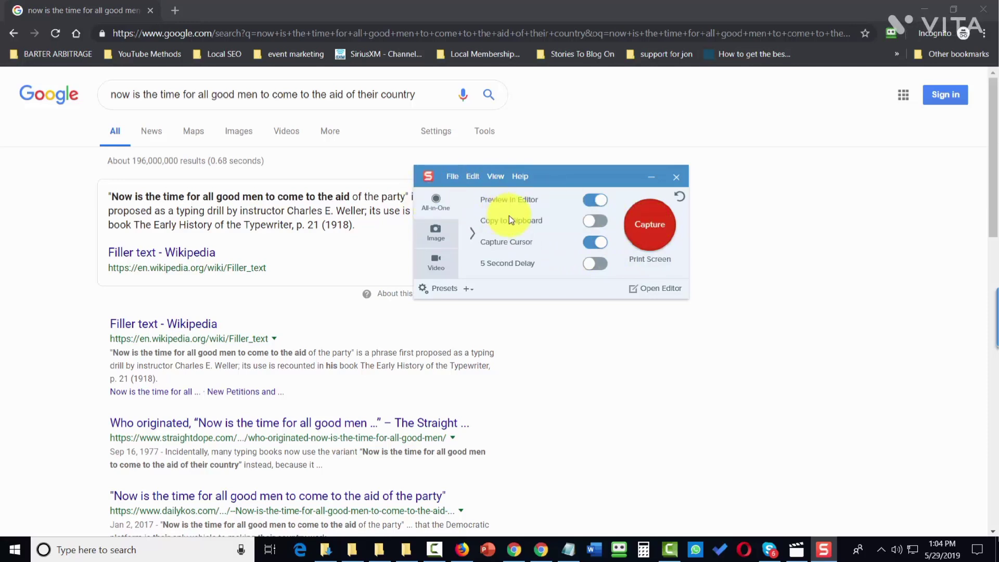
Capture an image of a region about 1084 x 771 px covering the upper Google search results.
{"action": "left_click", "coordinate": [639, 229]}
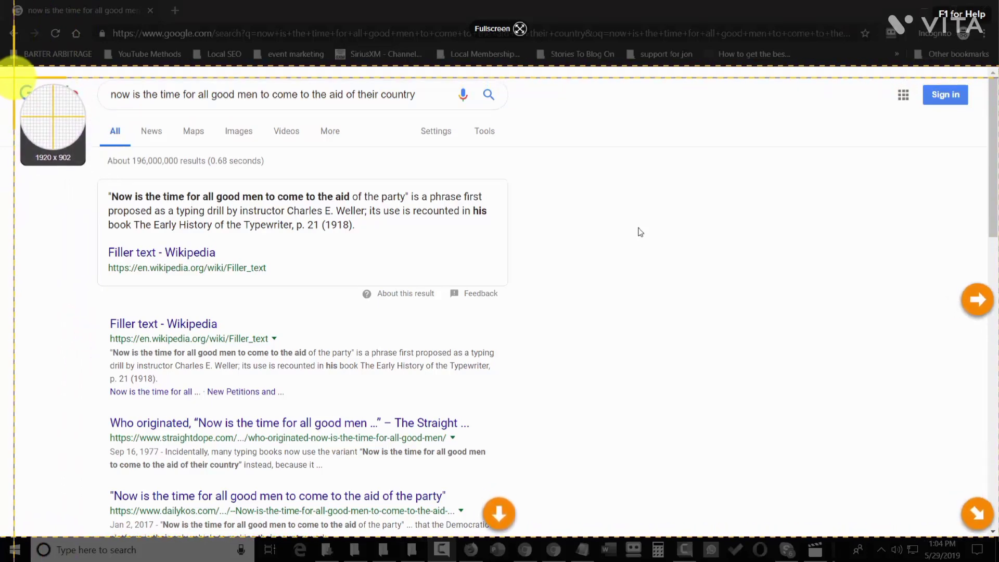
{"action": "left_click_drag", "start_coordinate": [14, 77], "coordinate": [578, 479]}
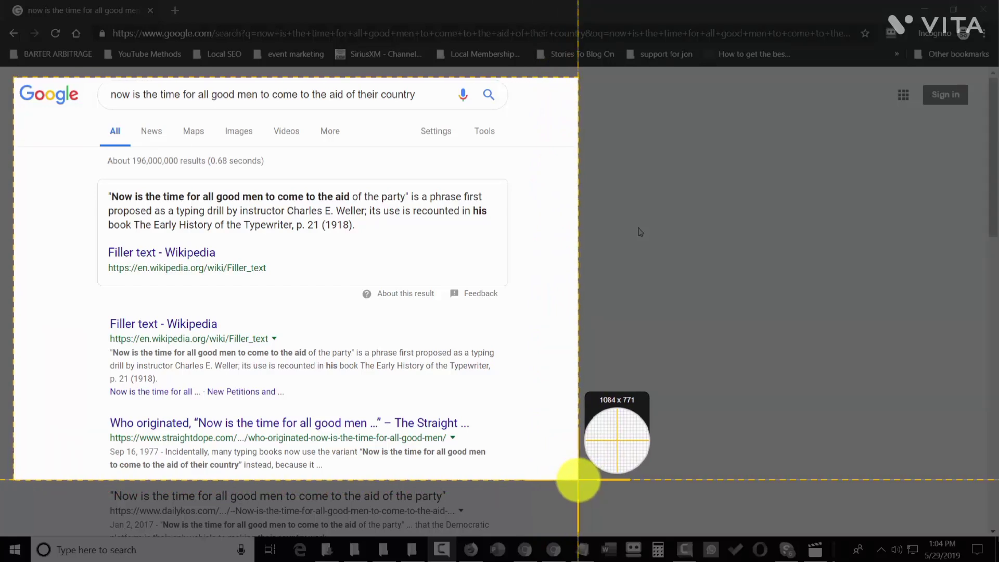
{"action": "left_click_drag", "start_coordinate": [578, 479], "coordinate": [578, 479]}
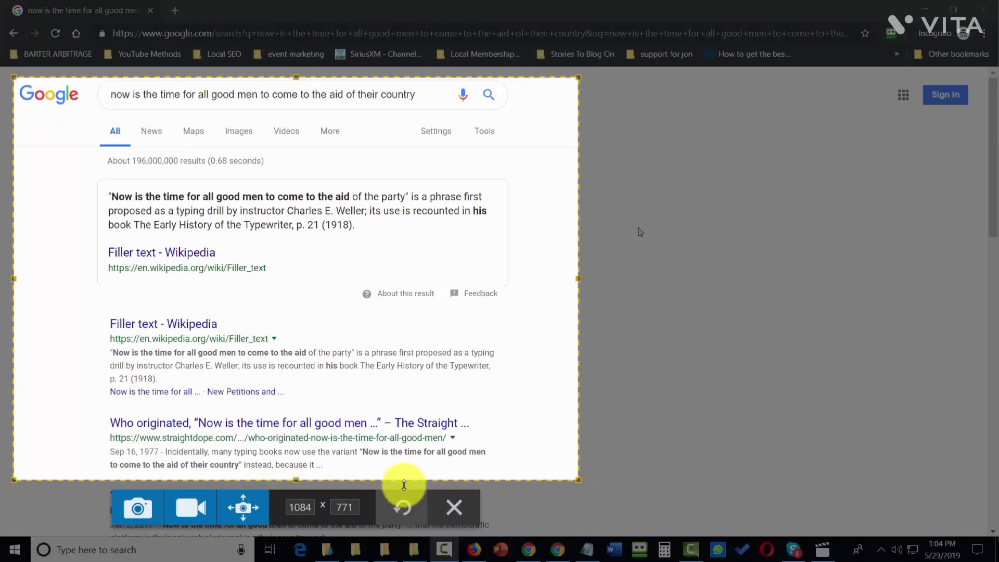
{"action": "left_click", "coordinate": [139, 509]}
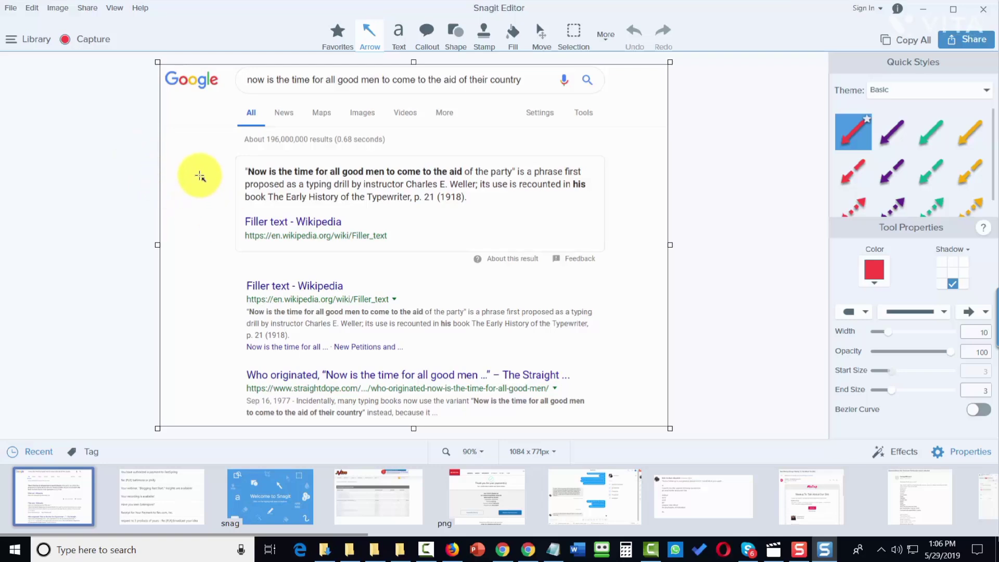
Save the captured image as a PNG file named "demo capture one.png".
{"action": "left_click", "coordinate": [10, 7]}
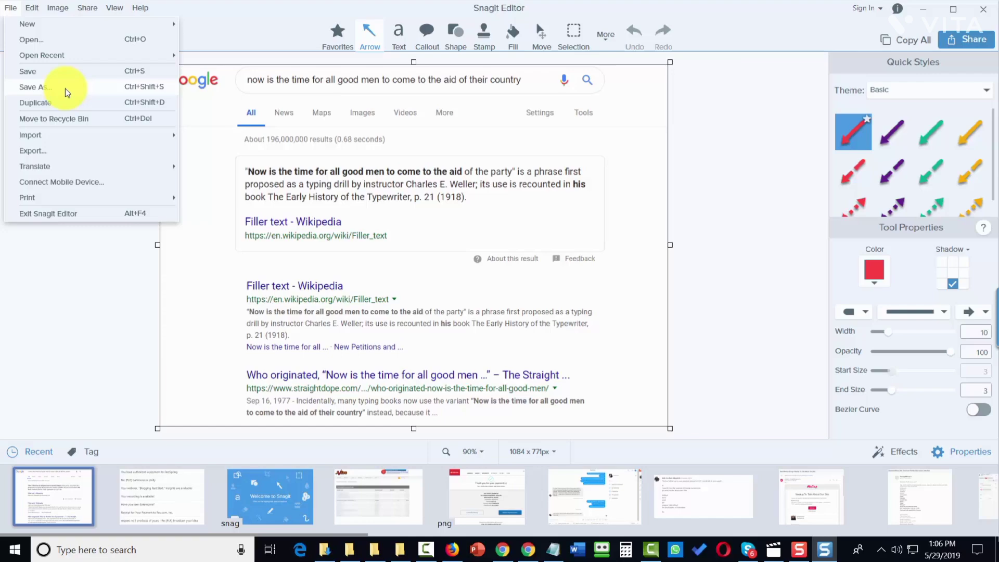
{"action": "left_click", "coordinate": [66, 93]}
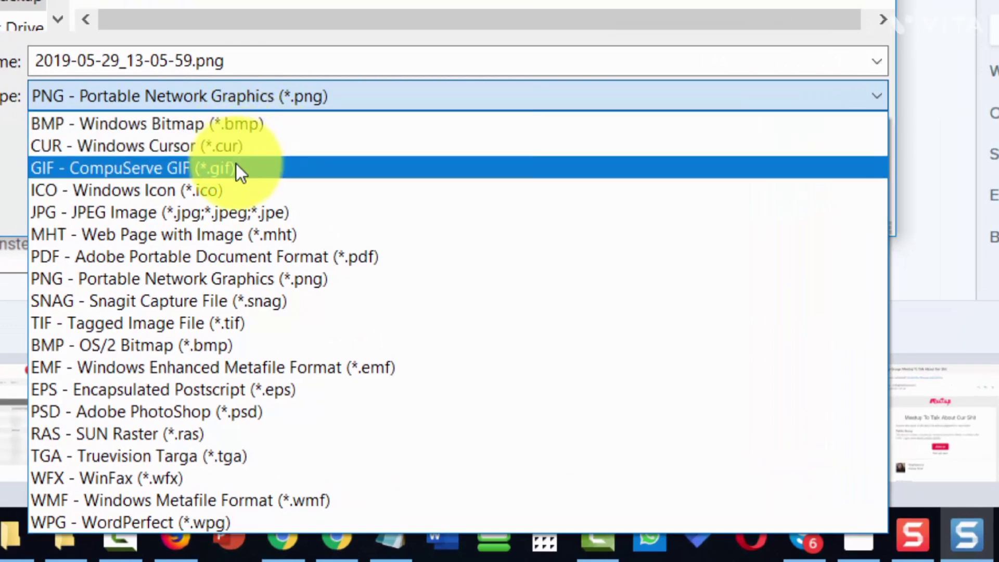
{"action": "left_click", "coordinate": [229, 98]}
{"action": "double_click", "coordinate": [193, 58]}
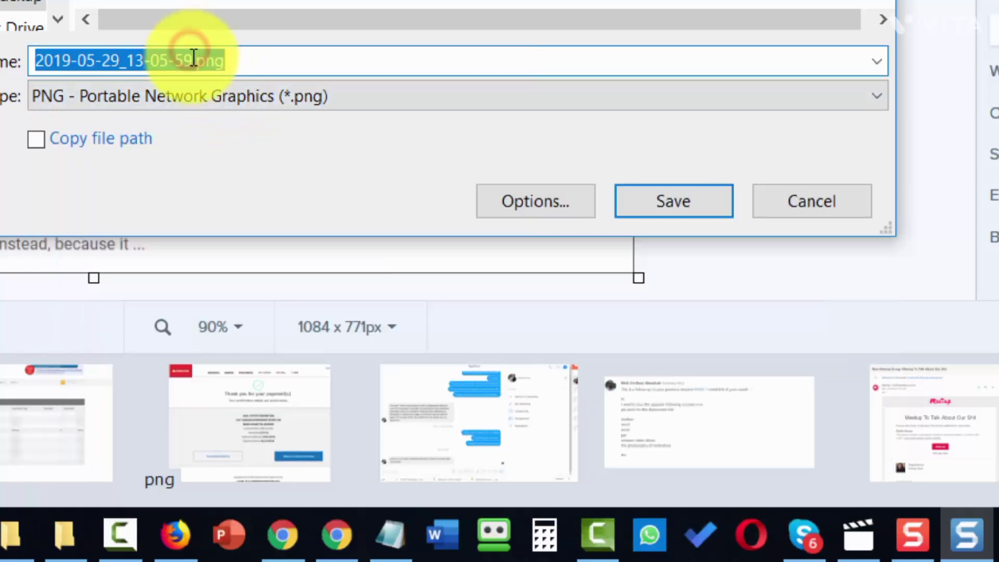
{"action": "type", "text": "demo capture one"}
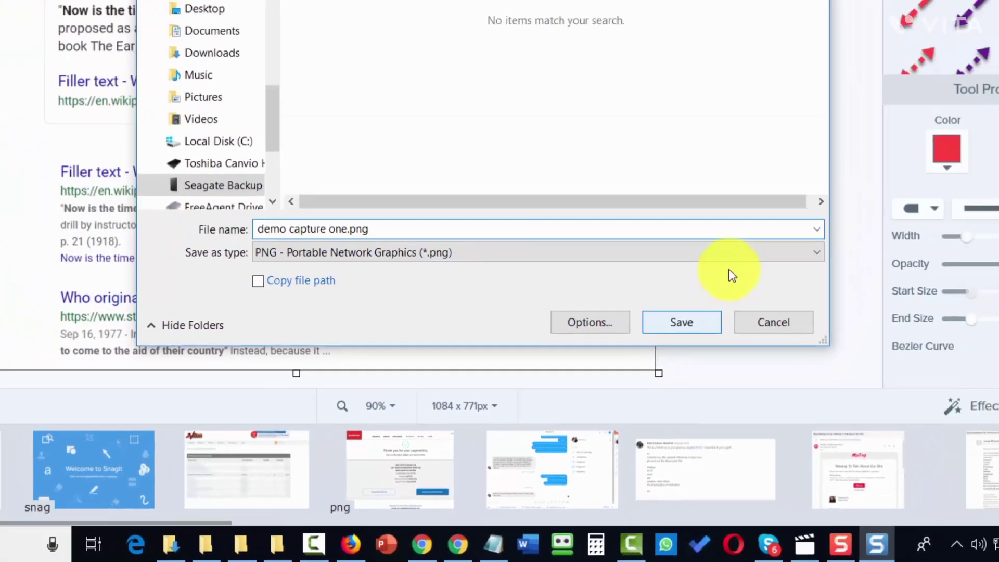
{"action": "left_click", "coordinate": [651, 229]}
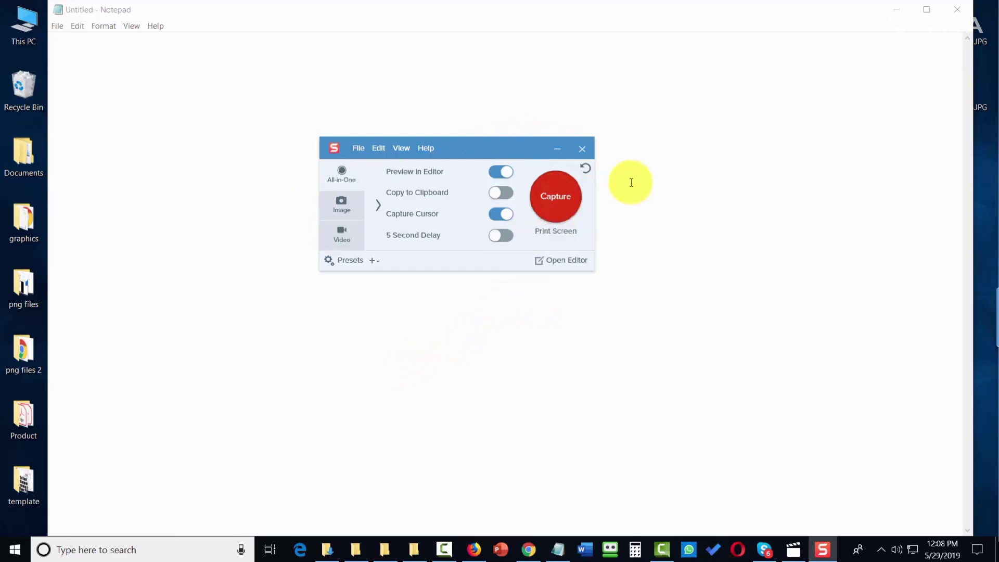
Minimize and restore the capture window, and review the Copy to Clipboard and Capture Cursor options in All-in-One mode.
{"action": "left_click", "coordinate": [555, 151]}
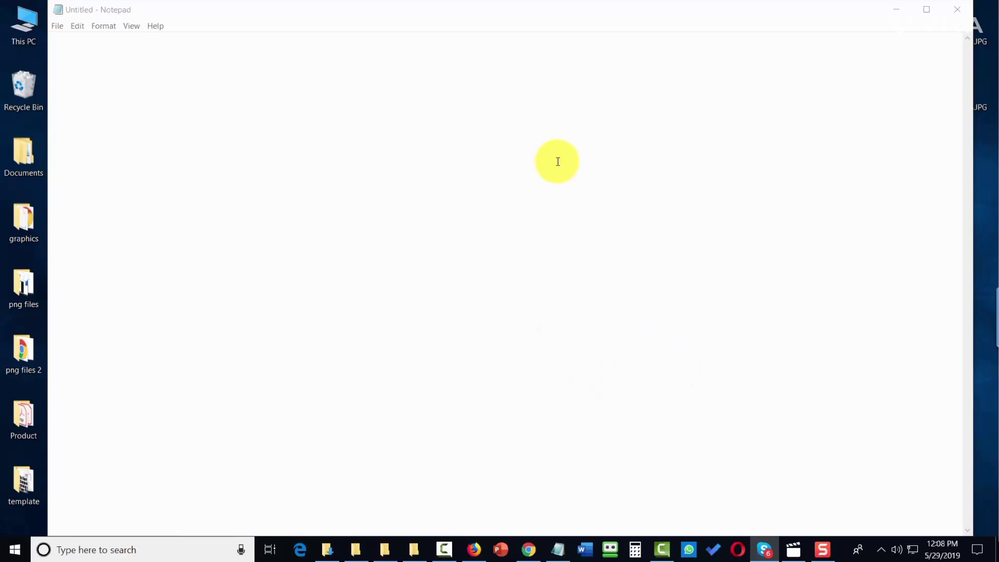
{"action": "left_click", "coordinate": [826, 554]}
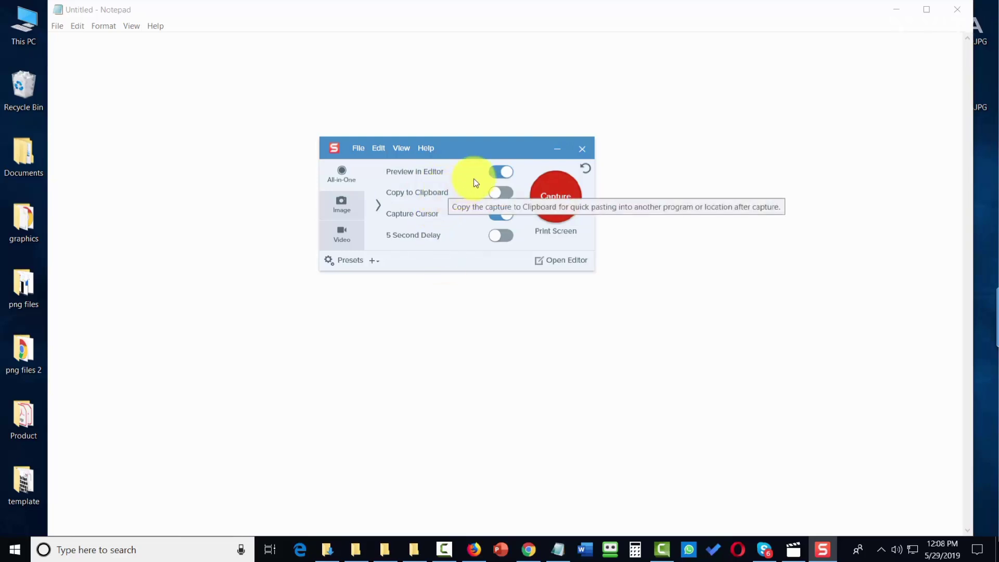
{"action": "left_click", "coordinate": [504, 193]}
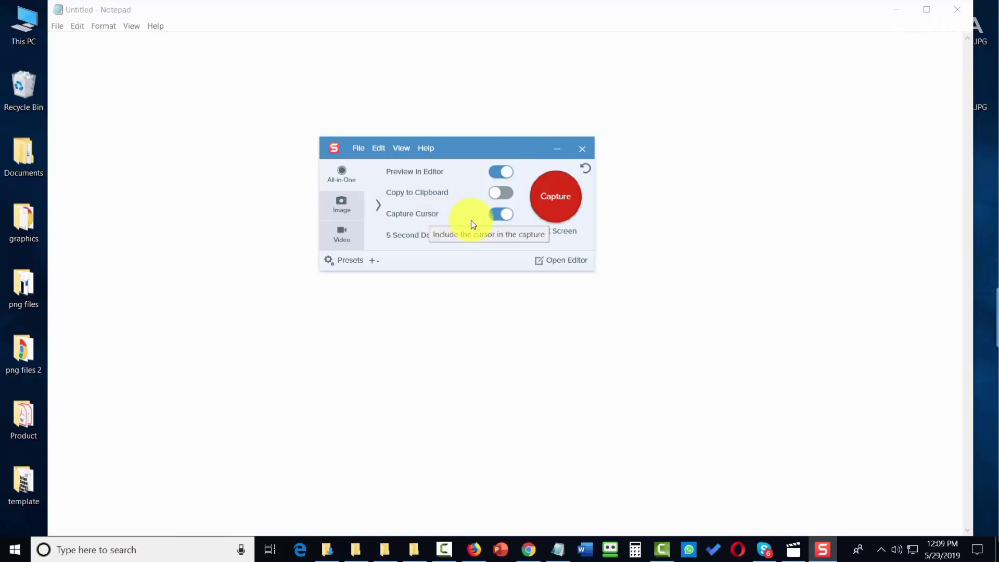
{"action": "left_click", "coordinate": [497, 215]}
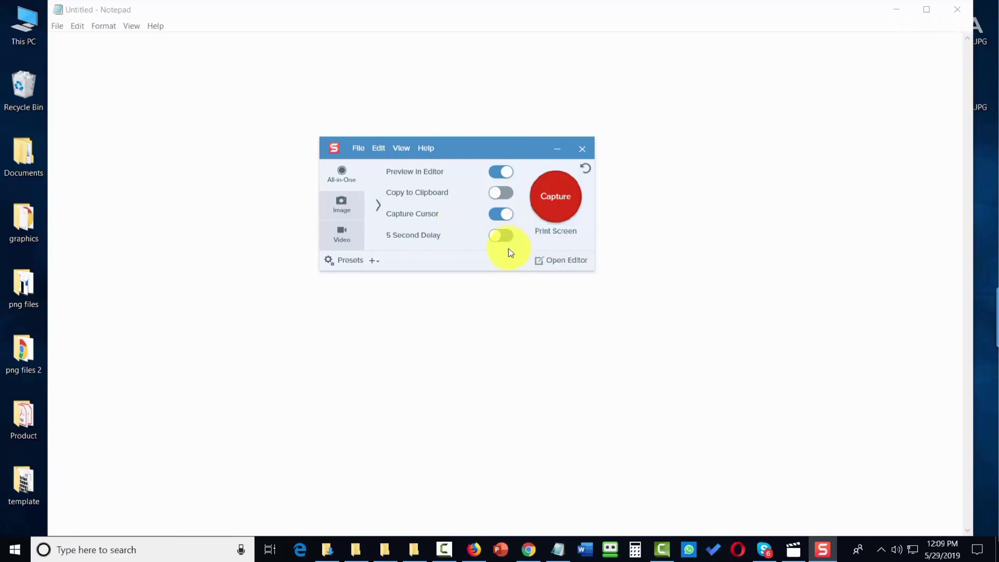
{"action": "left_click", "coordinate": [348, 177]}
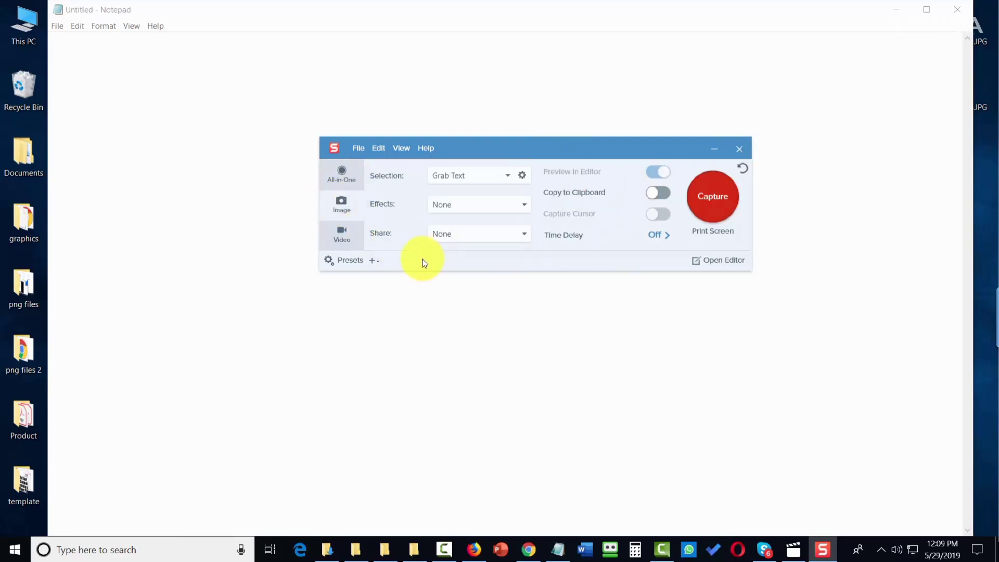
Review the available selection types and effects for image capture.
{"action": "left_click", "coordinate": [508, 177]}
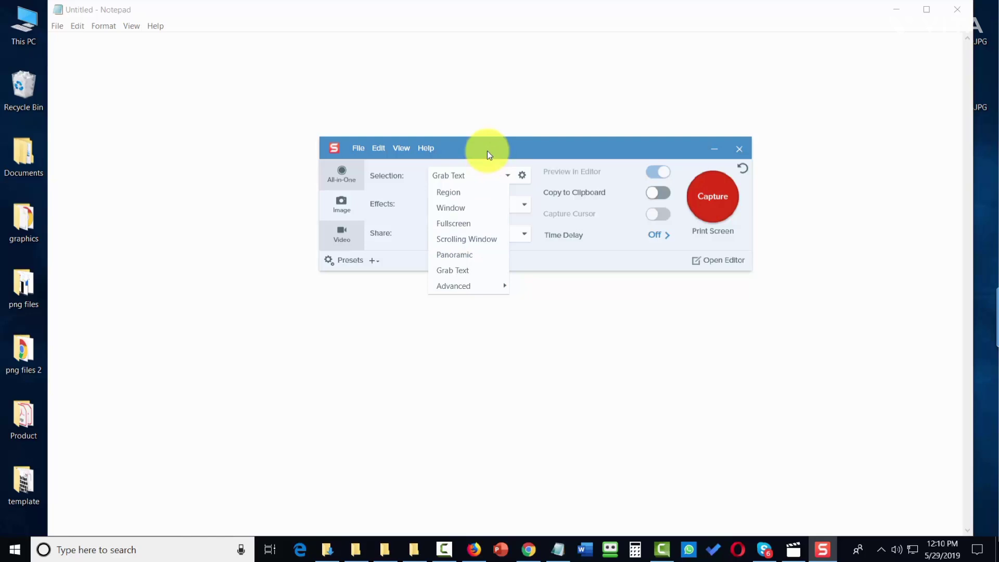
{"action": "left_click", "coordinate": [492, 204]}
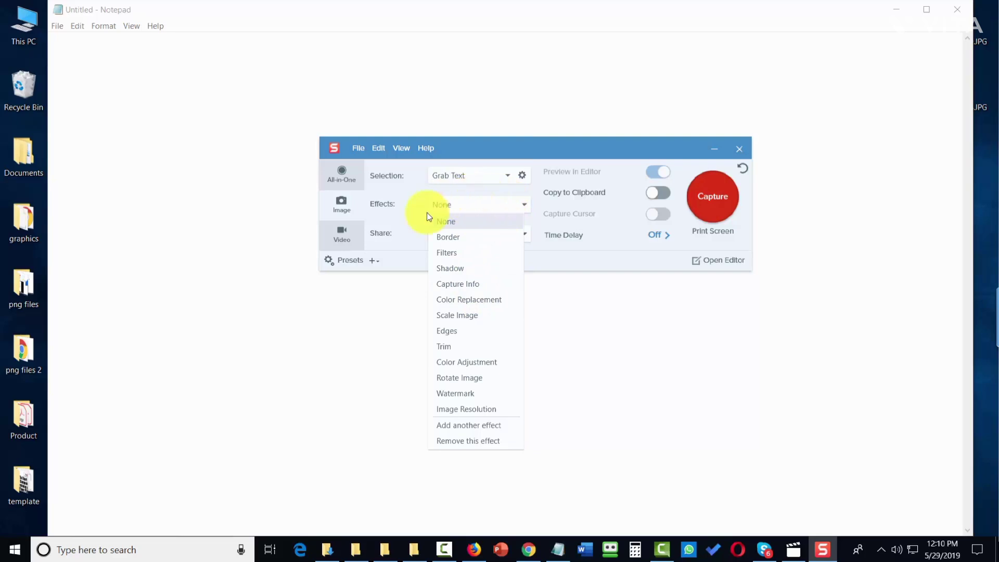
{"action": "left_click", "coordinate": [395, 216]}
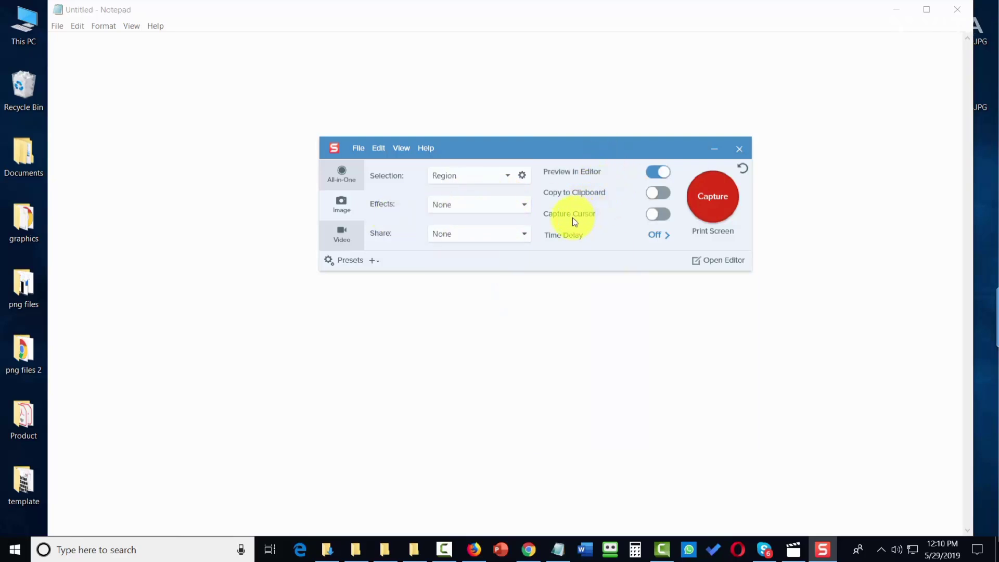
Switch the image capture selection to Grab Text to check its locked options, and return it to Region.
{"action": "left_click", "coordinate": [491, 176]}
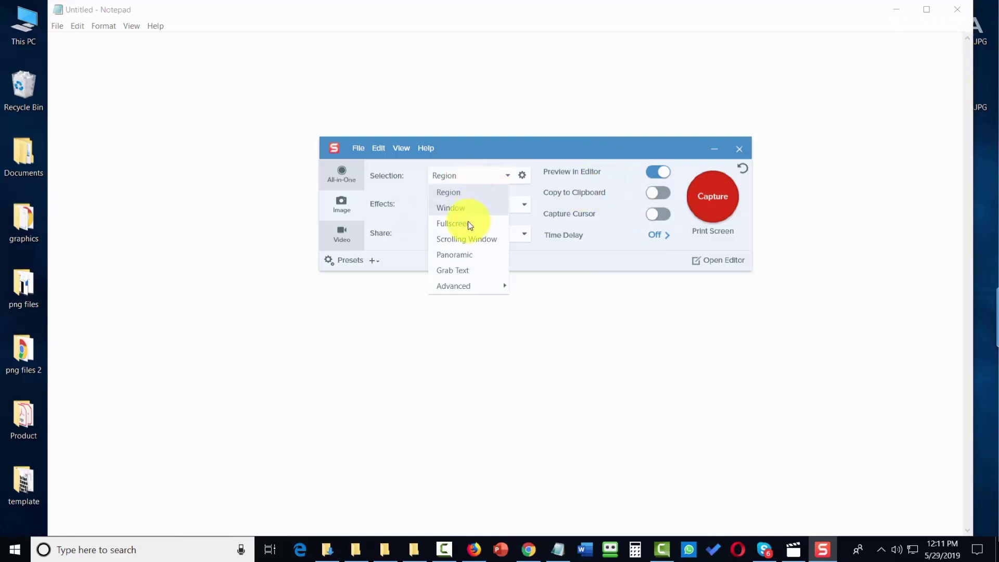
{"action": "left_click", "coordinate": [447, 271]}
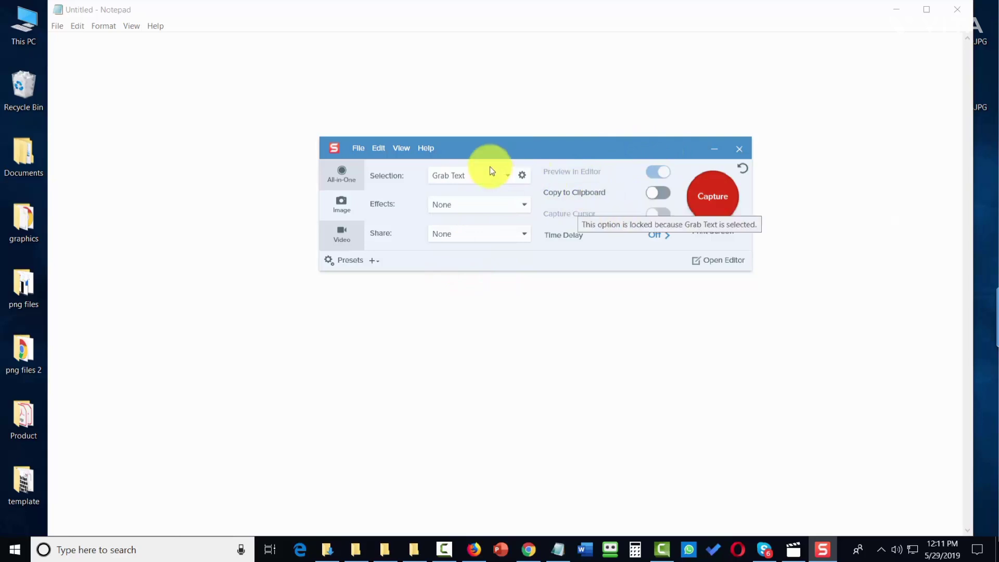
{"action": "left_click", "coordinate": [506, 175]}
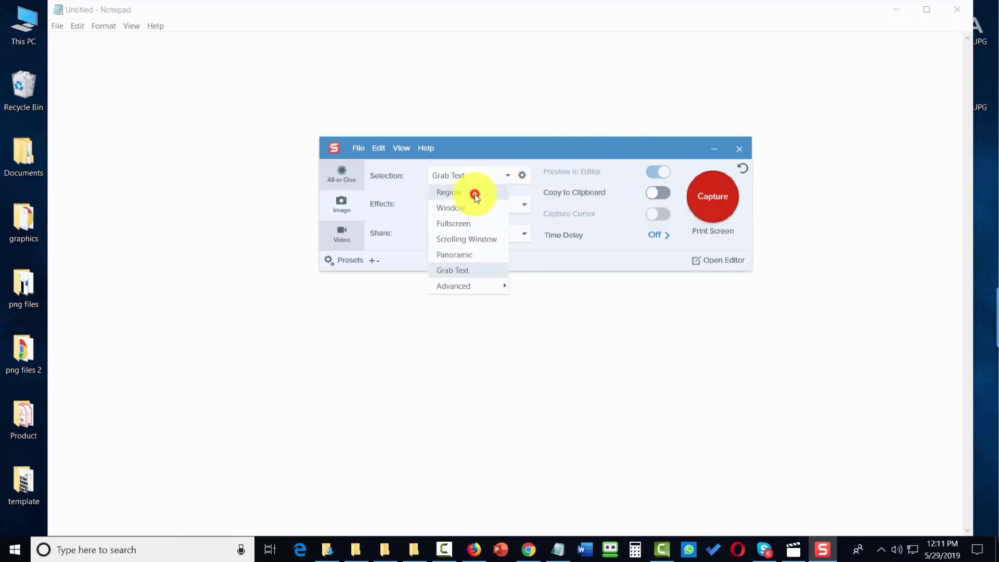
{"action": "left_click", "coordinate": [474, 194]}
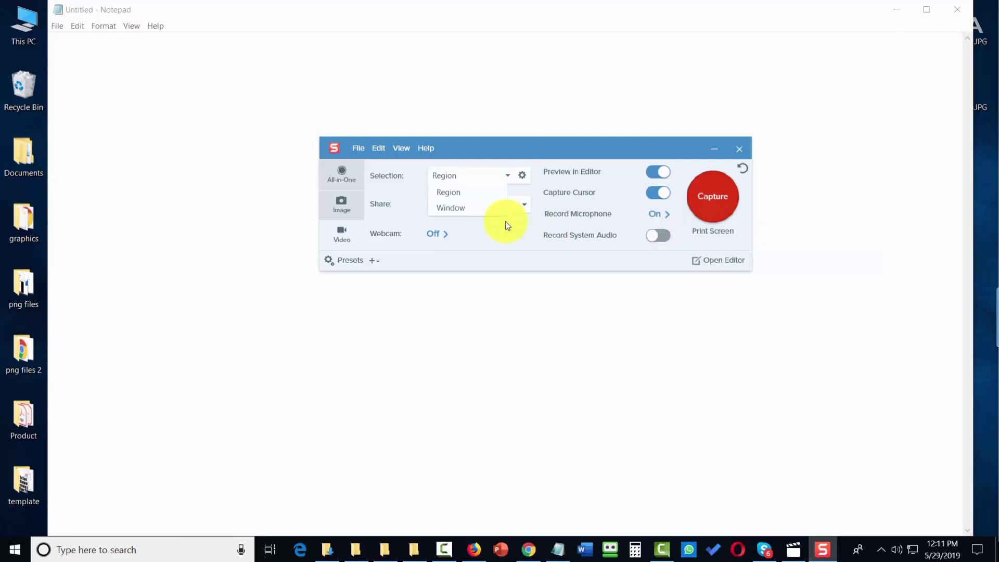
Review the selection types and share destinations for video capture, leaving the choices as they are.
{"action": "left_click", "coordinate": [502, 163]}
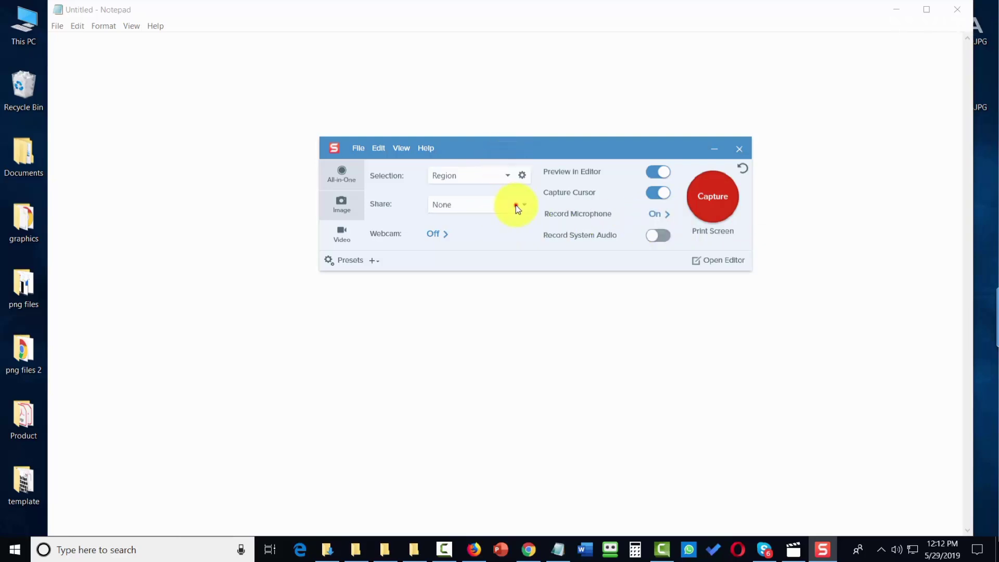
{"action": "left_click", "coordinate": [517, 205]}
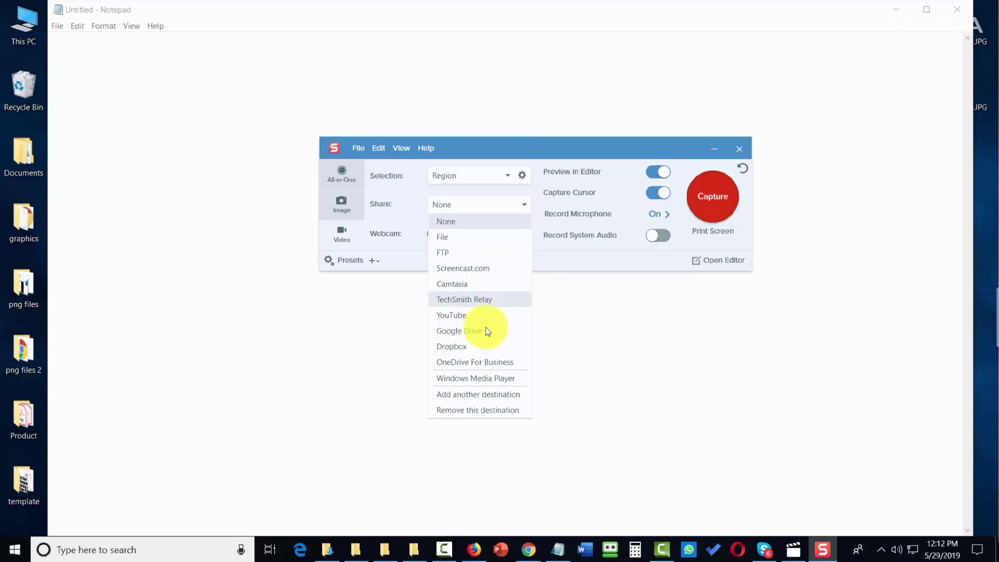
{"action": "left_click", "coordinate": [564, 334]}
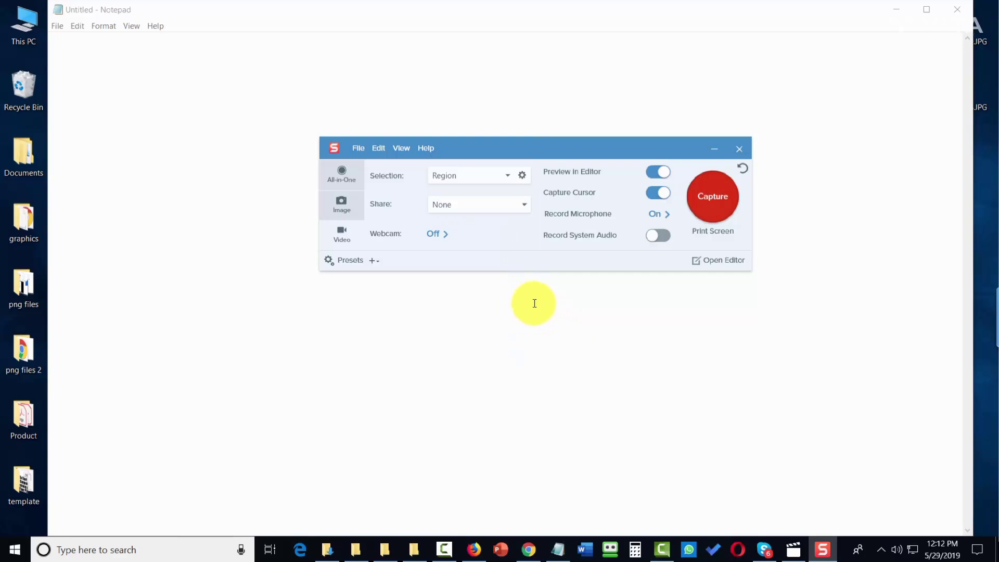
Compare the settings of the All-in-One, Image and Video capture modes in turn.
{"action": "left_click", "coordinate": [341, 170]}
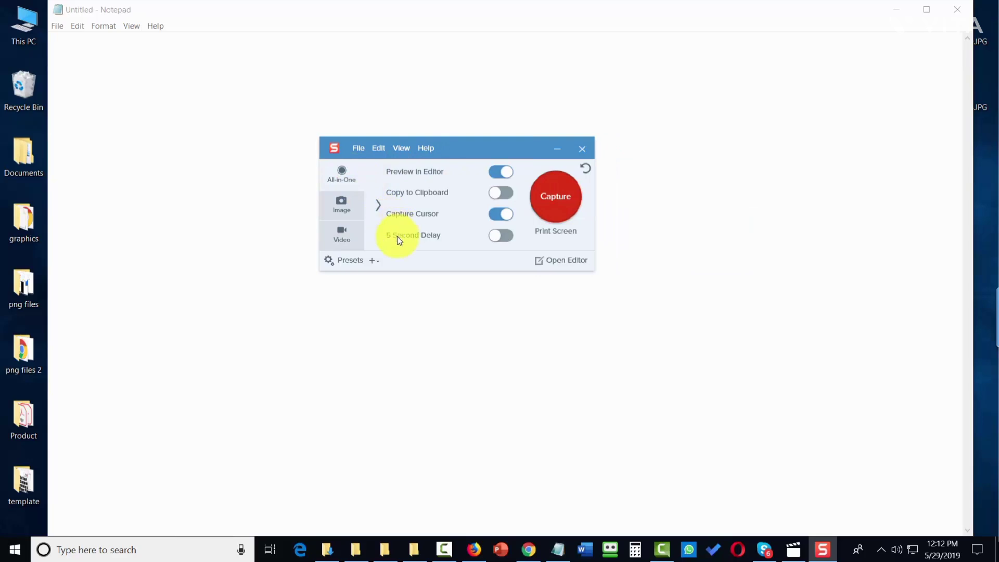
{"action": "left_click", "coordinate": [339, 202]}
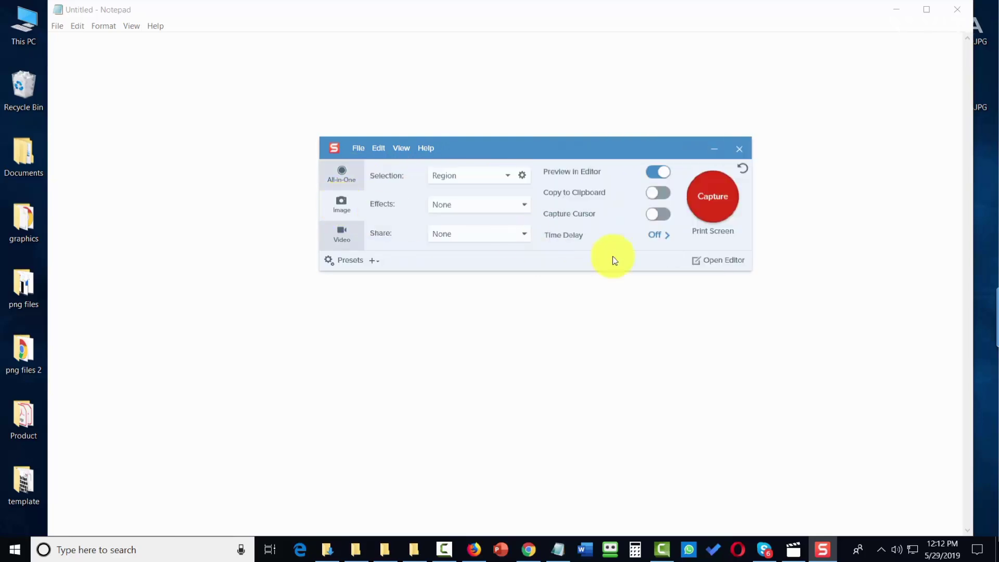
{"action": "left_click", "coordinate": [341, 232]}
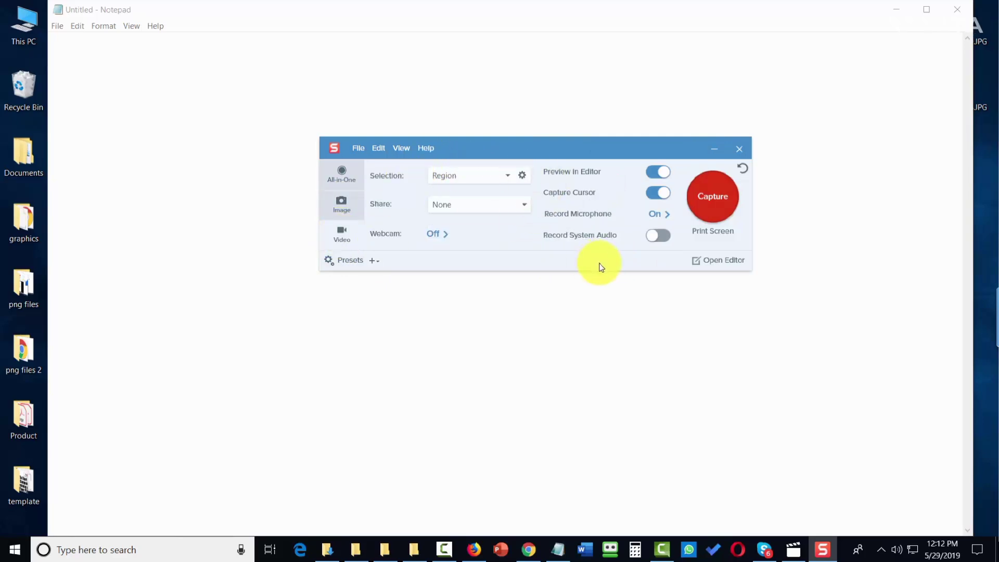